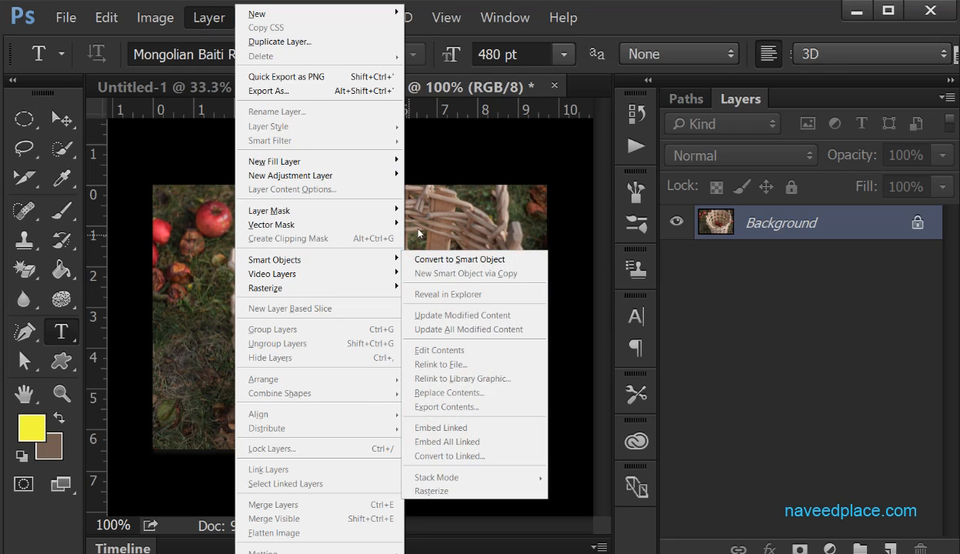
left_click(436, 167)
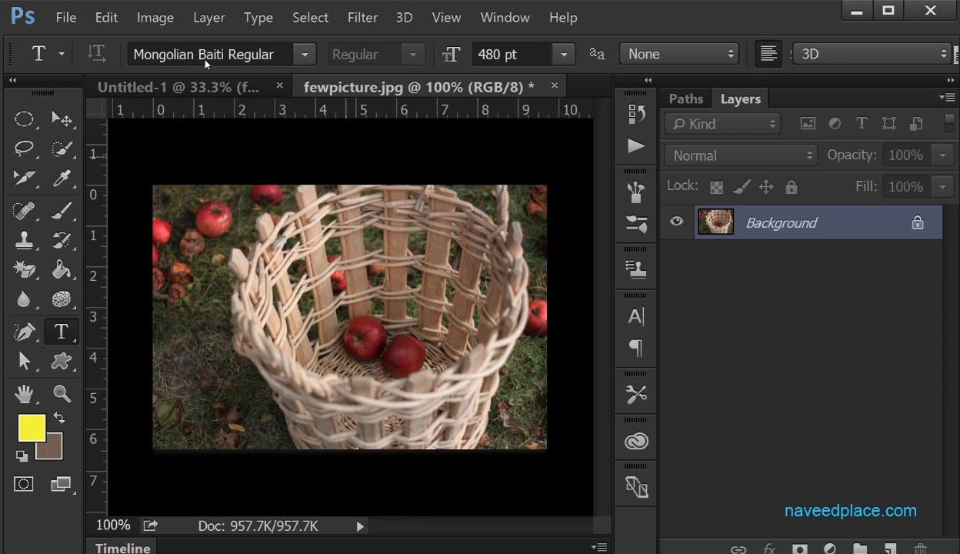
left_click(57, 17)
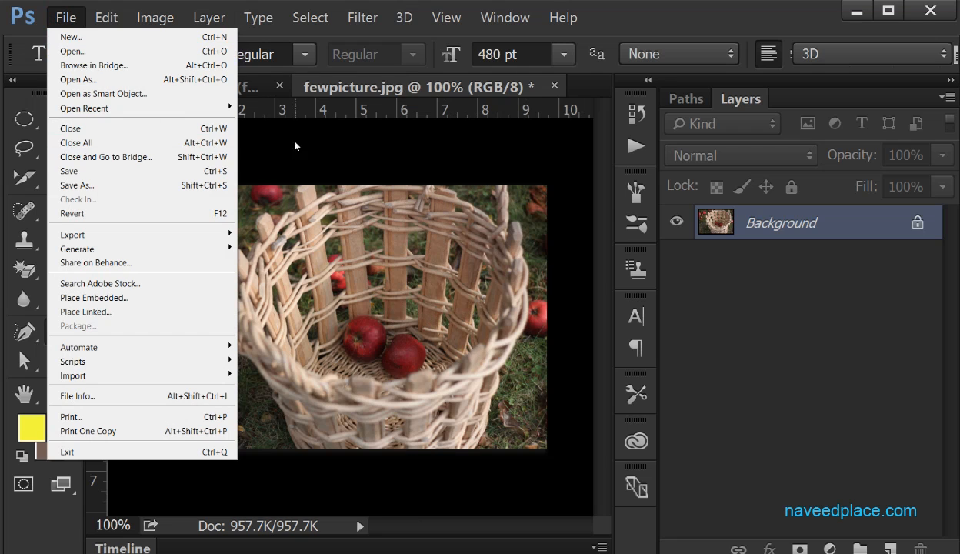
left_click(381, 165)
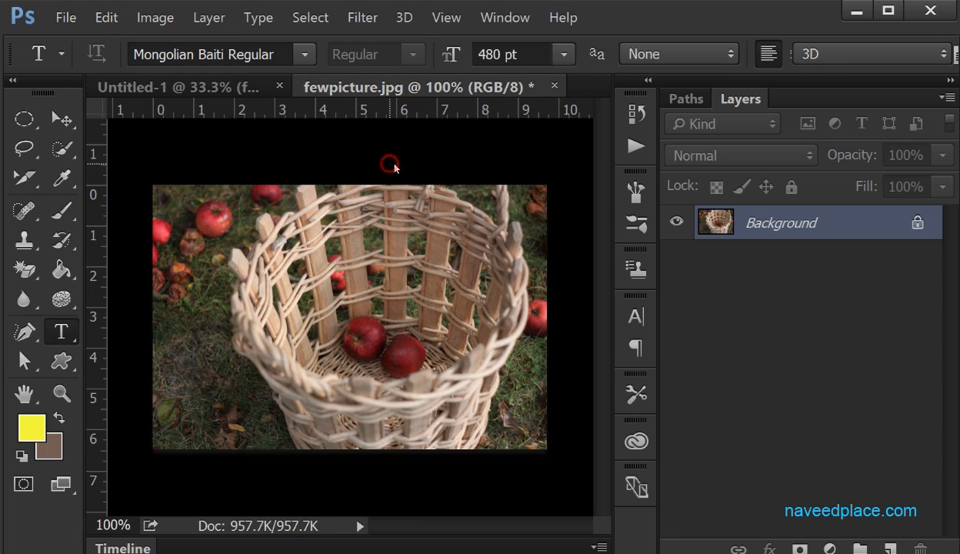
- Convert the locked Background into a regular editable layer with the default settings
double_click(798, 222)
left_click(490, 137)
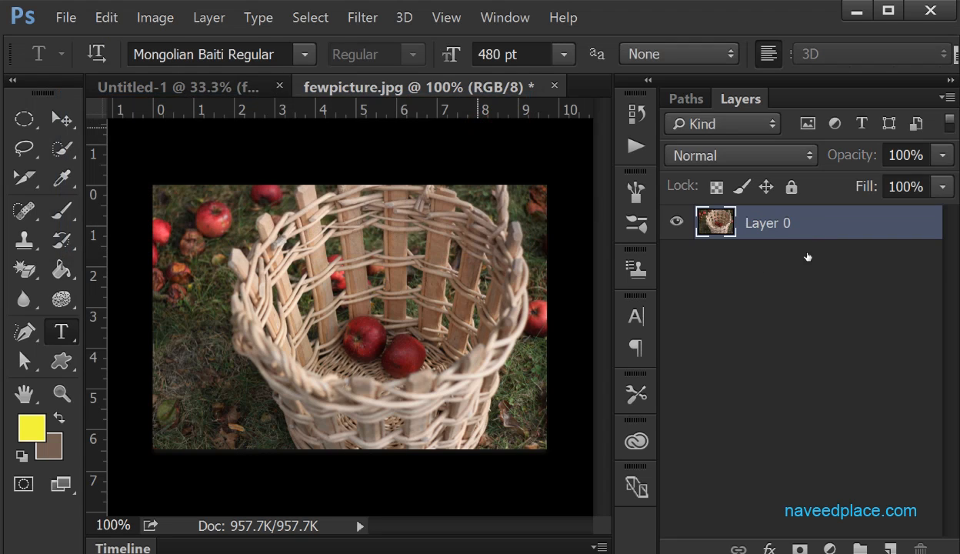
left_click(465, 154)
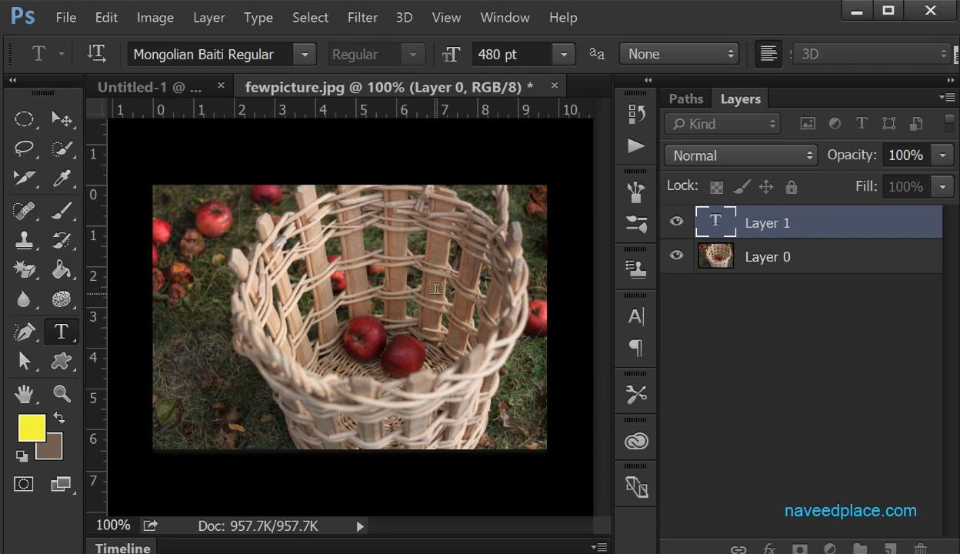
key("Escape")
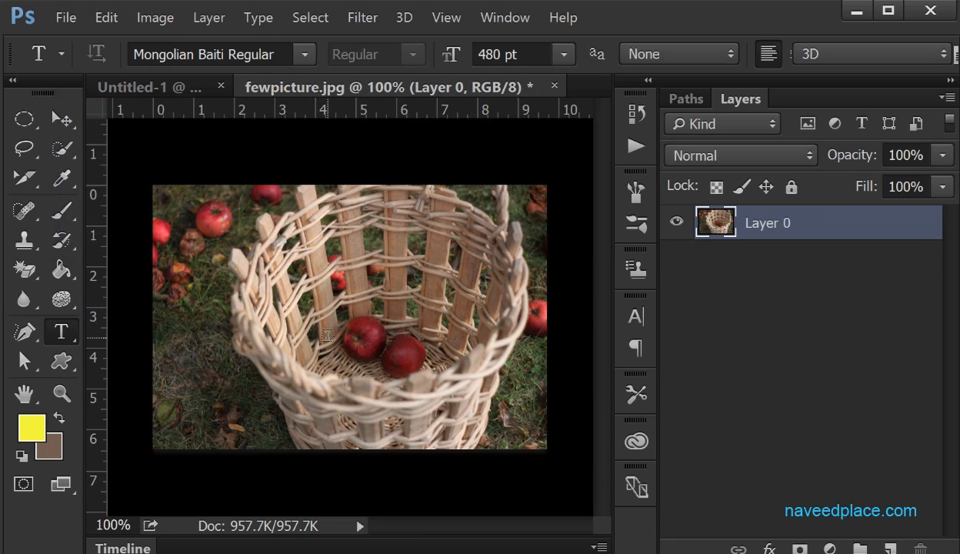
left_click(107, 17)
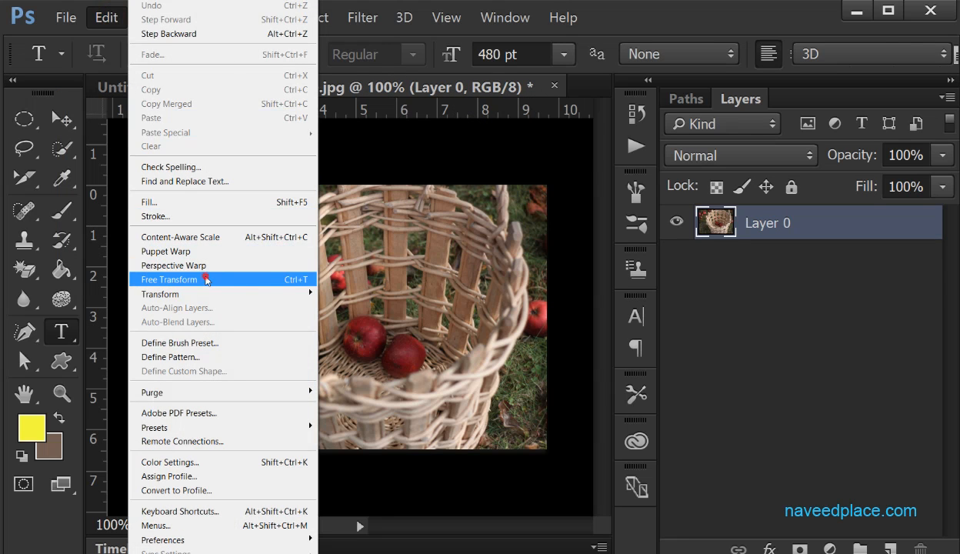
left_click(206, 280)
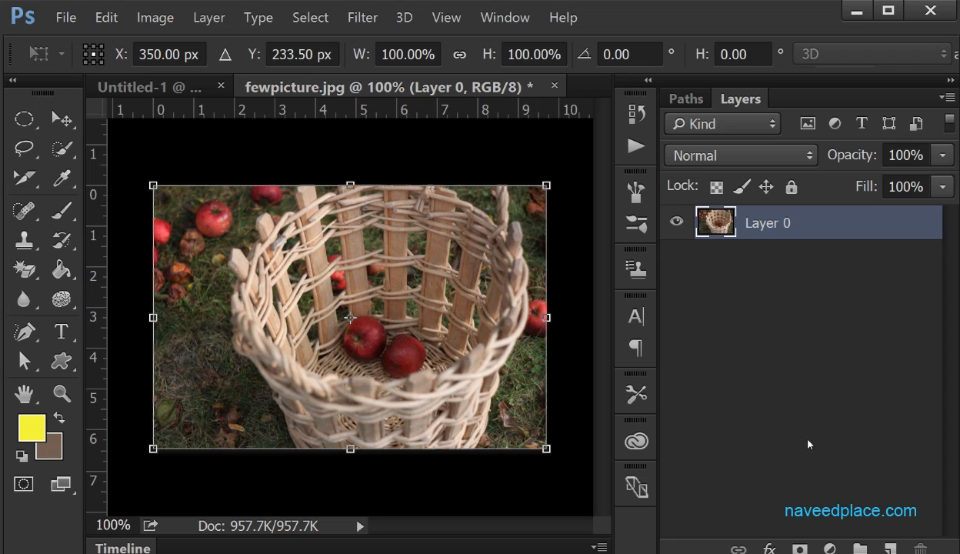
key("Return")
key("t")
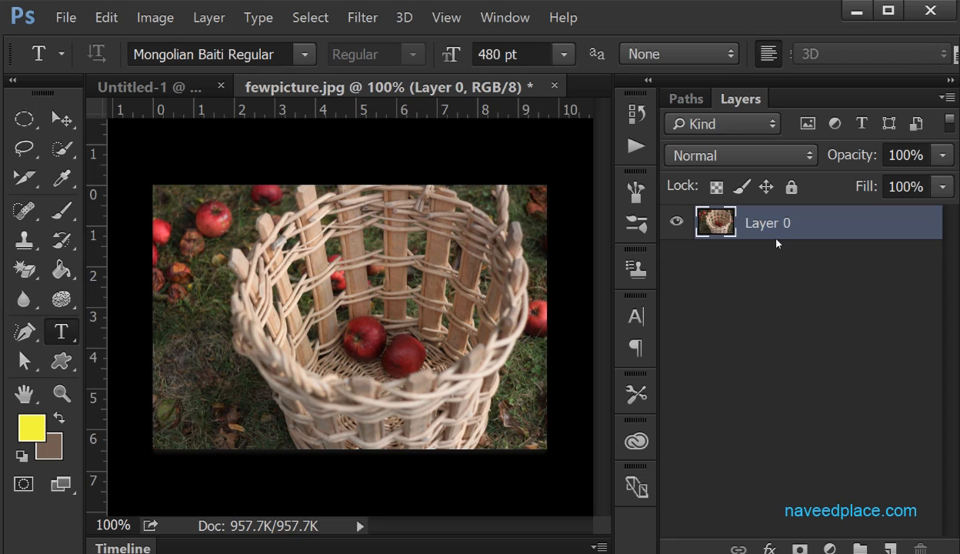
- Duplicate Layer 0 and hide the original so only the copy shows
left_click_drag(780, 223, 892, 536)
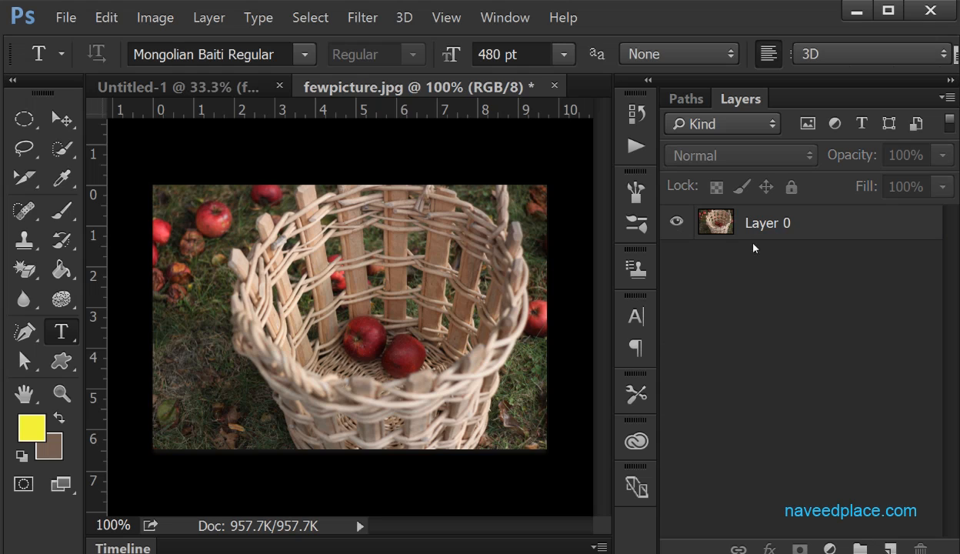
left_click_drag(751, 223, 889, 548)
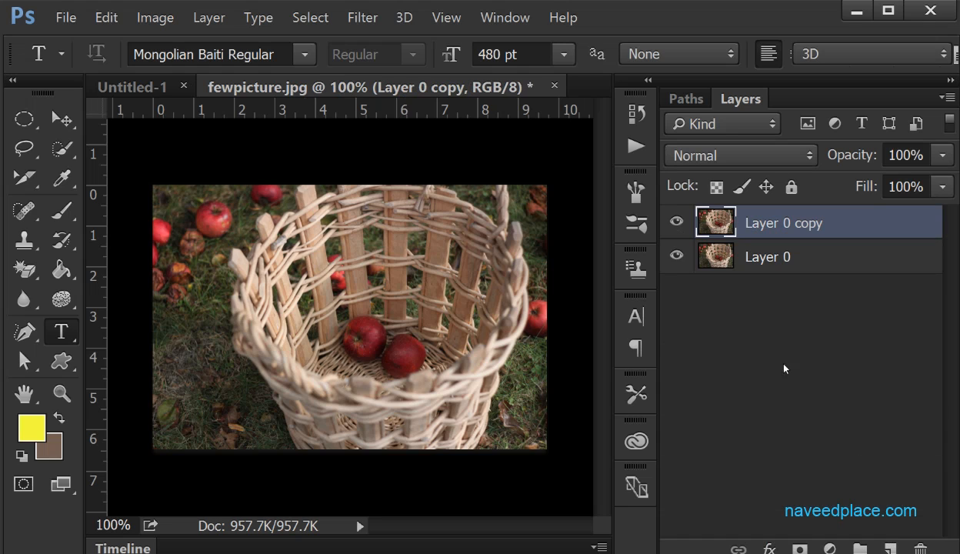
left_click(686, 255)
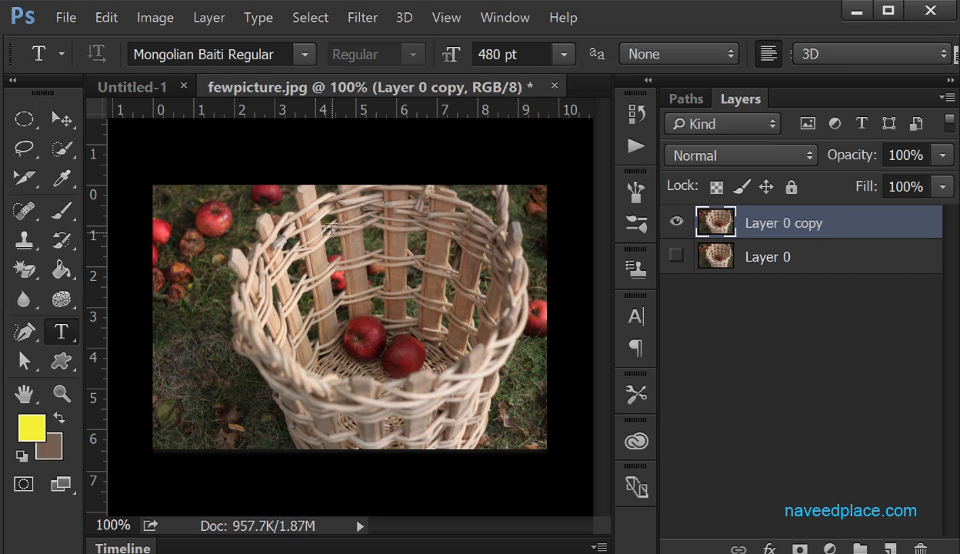
- Shrink the layer copy with Free Transform to about 8.7% width and 6.6% height in the canvas's lower-right corner
key("ctrl+t")
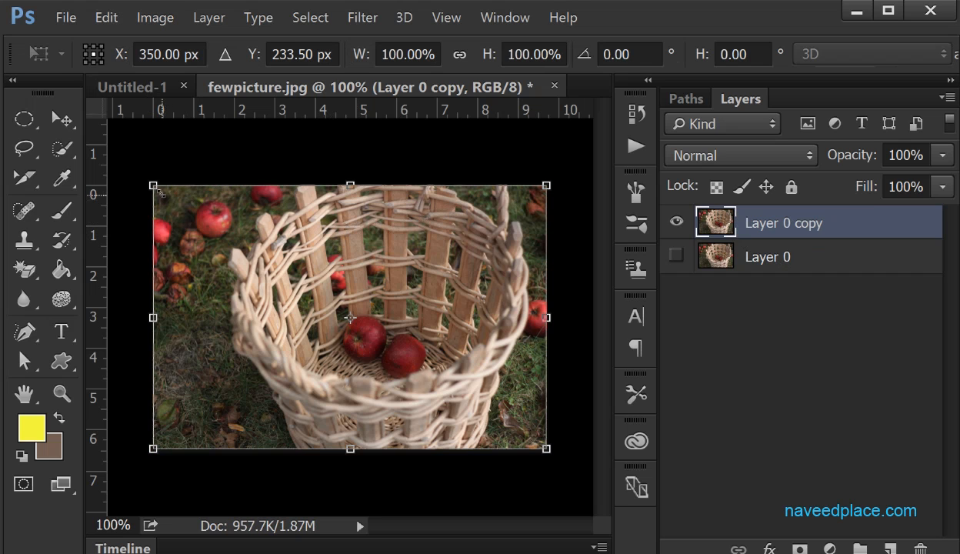
left_click_drag(153, 186, 512, 431)
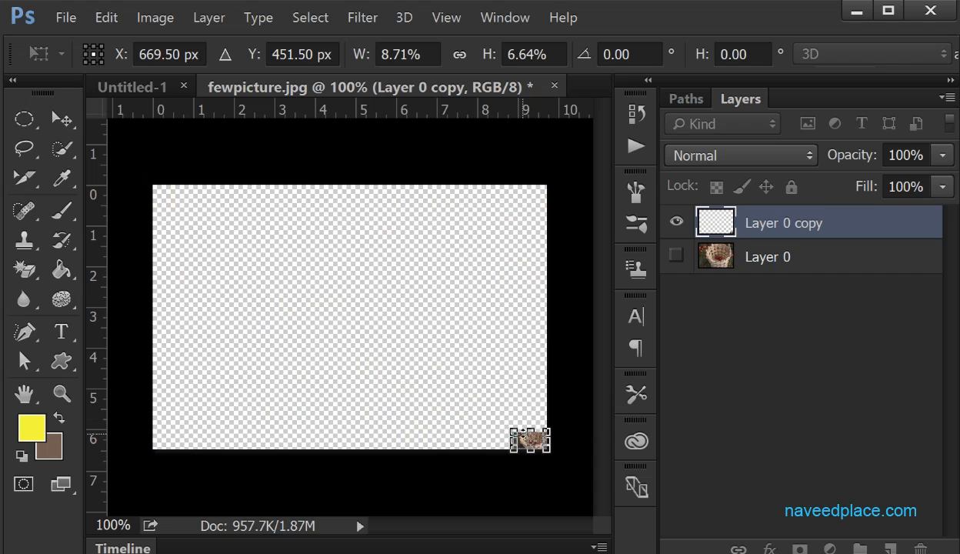
key("t")
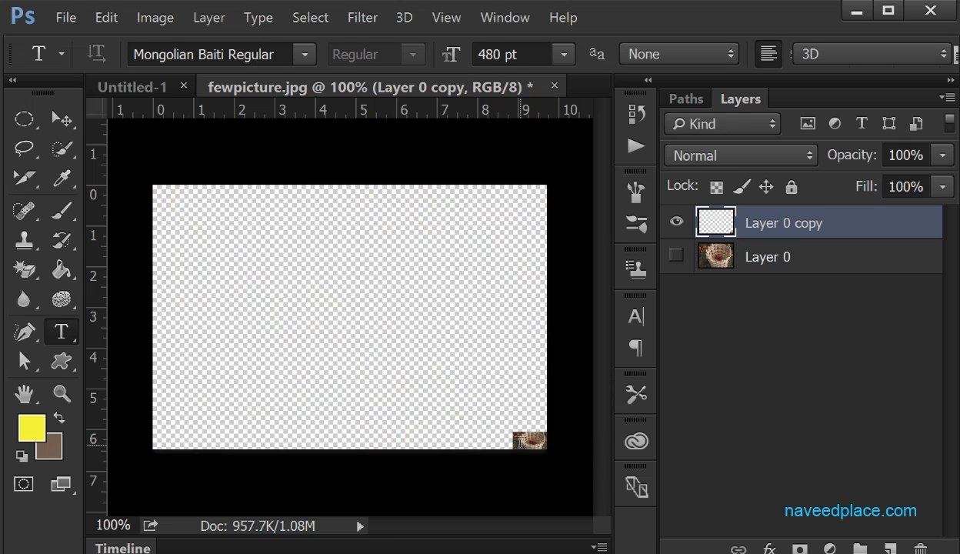
- Stretch the shrunken layer copy back over the full canvas, and show Layer 0 in place of the copy
key("ctrl+t")
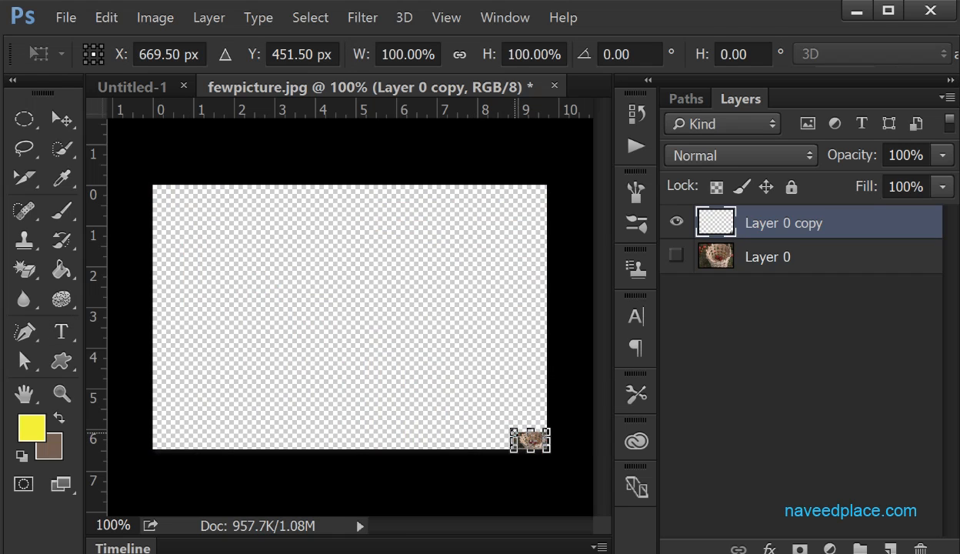
left_click_drag(510, 428, 153, 185)
key("Return")
key("t")
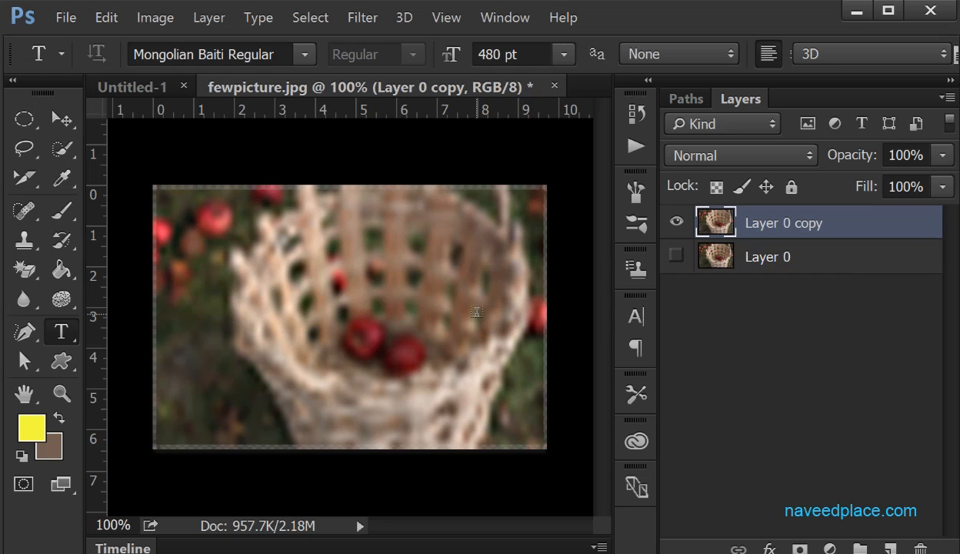
left_click(677, 222)
left_click(676, 256)
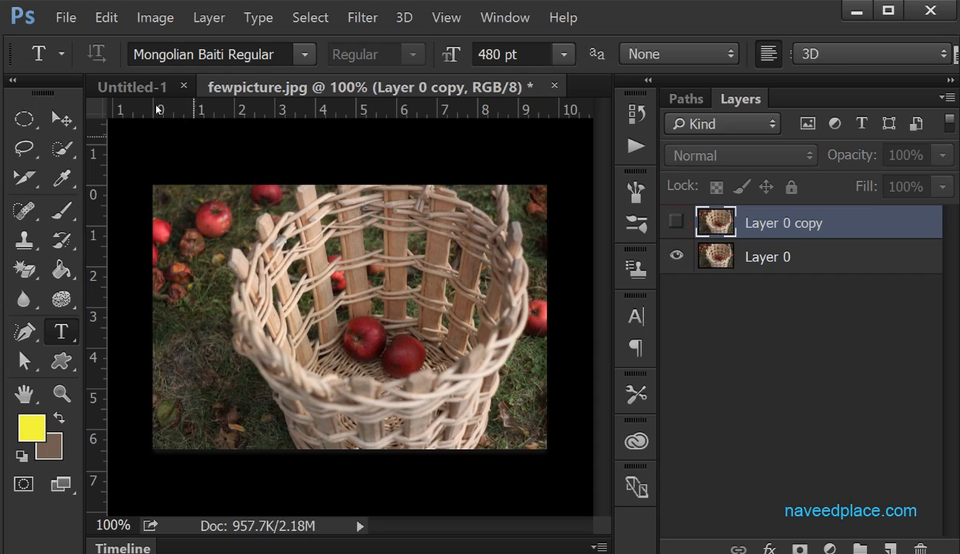
- Try to convert the hidden Layer 0 copy to a smart object
left_click(208, 17)
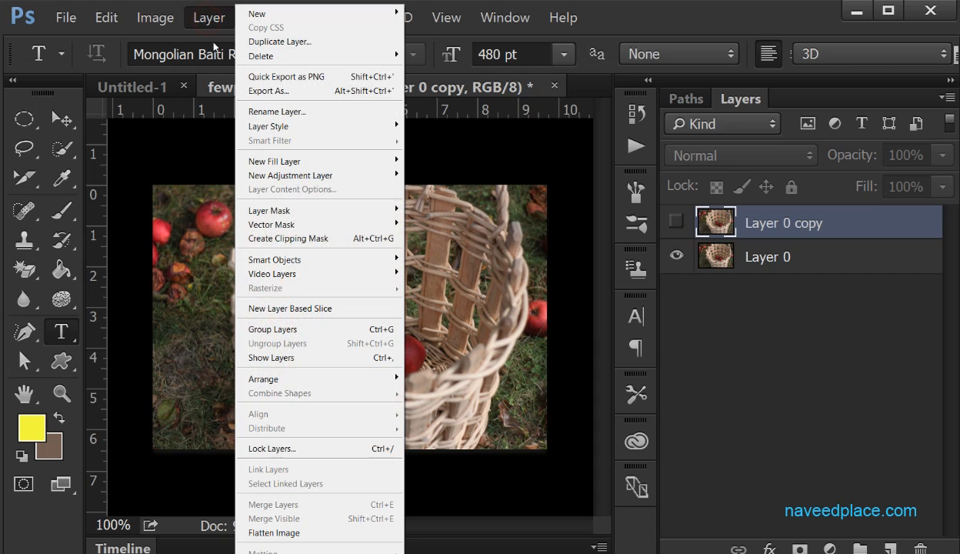
mouse_move(261, 260)
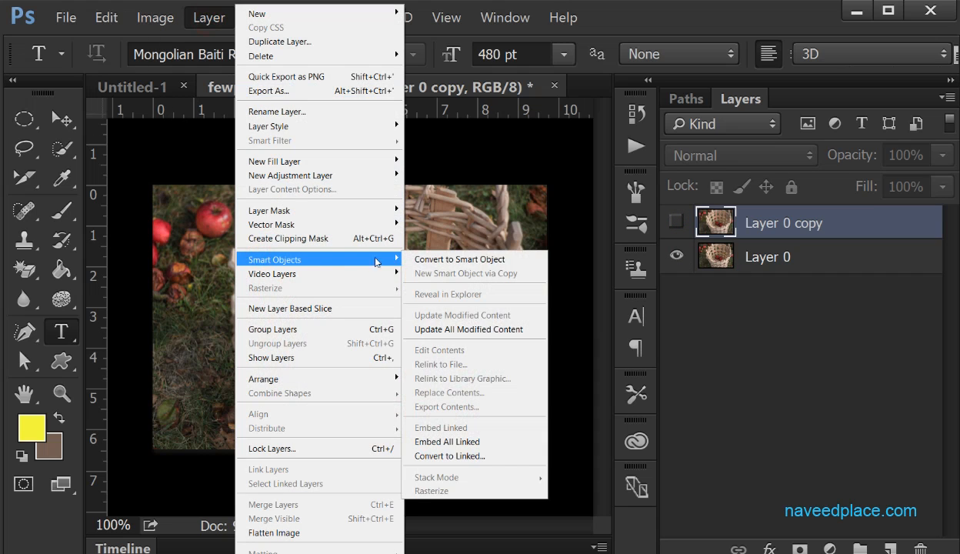
left_click(417, 258)
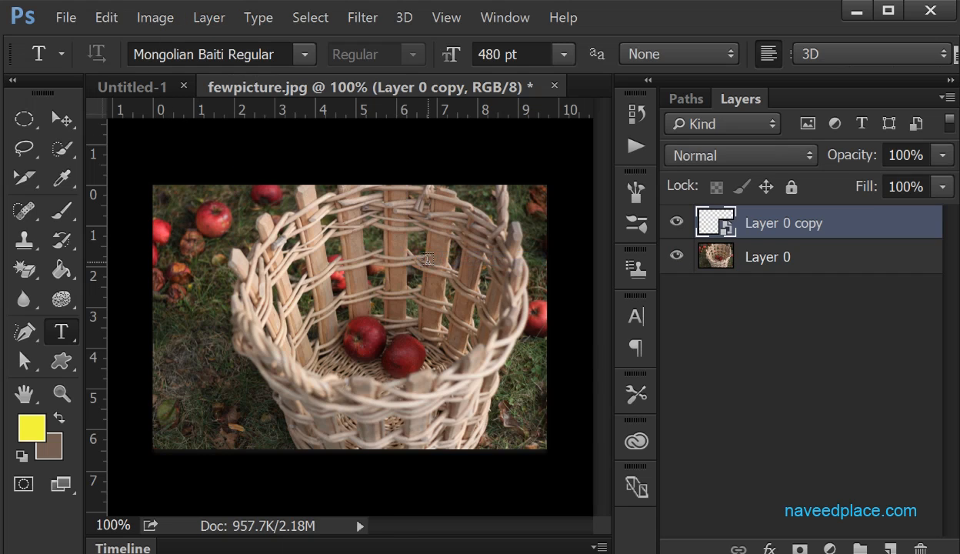
- Convert Layer 0 to a smart object
left_click(766, 259)
left_click(208, 17)
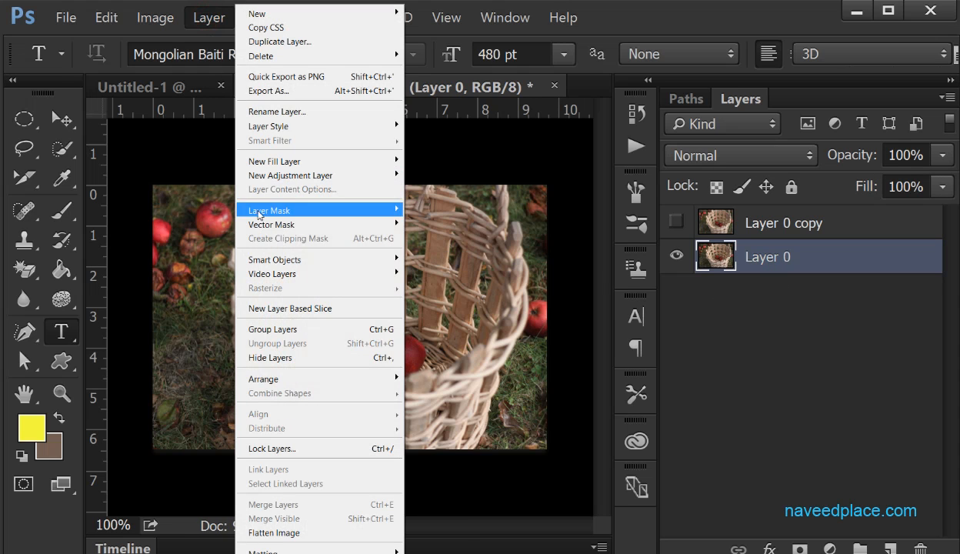
left_click(275, 260)
left_click(446, 259)
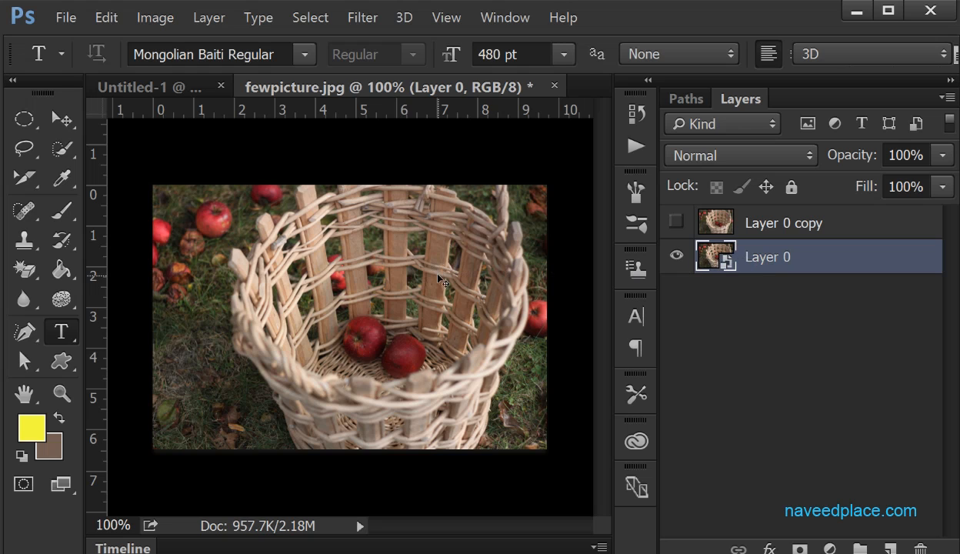
- Shrink the Layer 0 smart object to about 5.9% width and 7.7% height in the canvas's lower-right corner
key("ctrl+t")
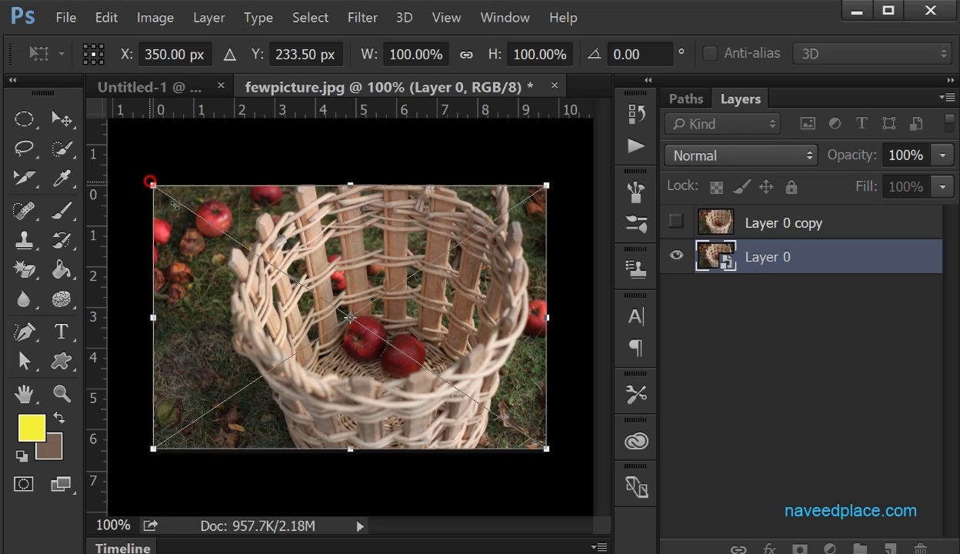
left_click_drag(153, 185, 524, 428)
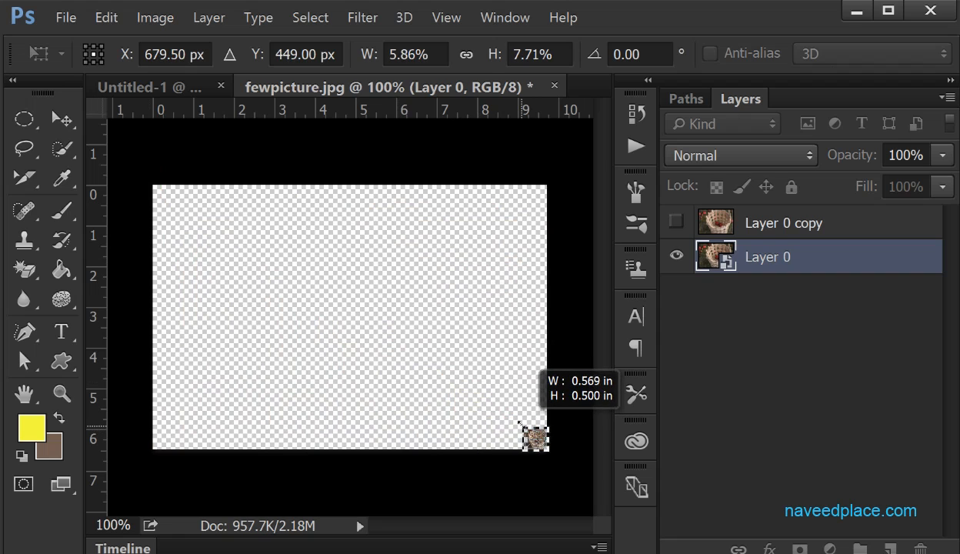
key("Return")
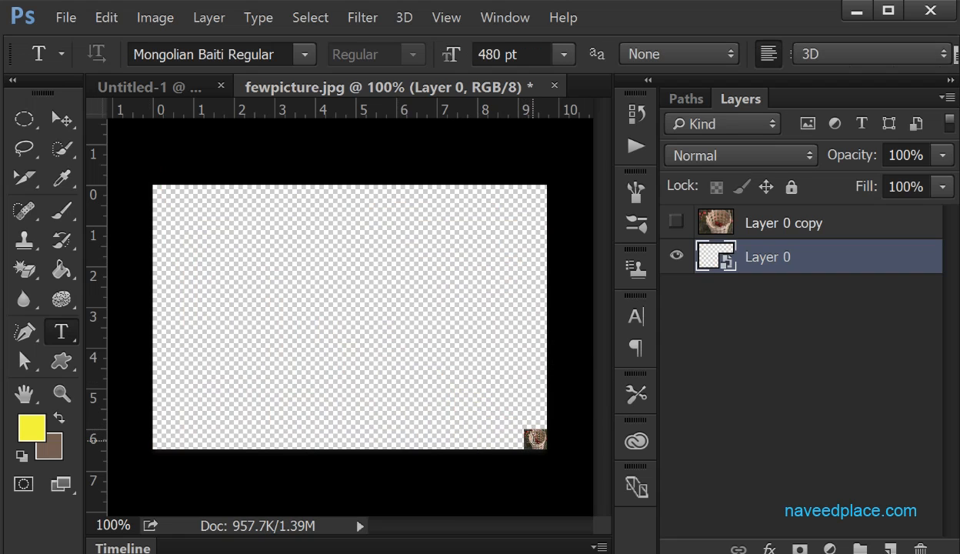
- Enlarge the Layer 0 smart object back to fill the whole canvas
key("ctrl+t")
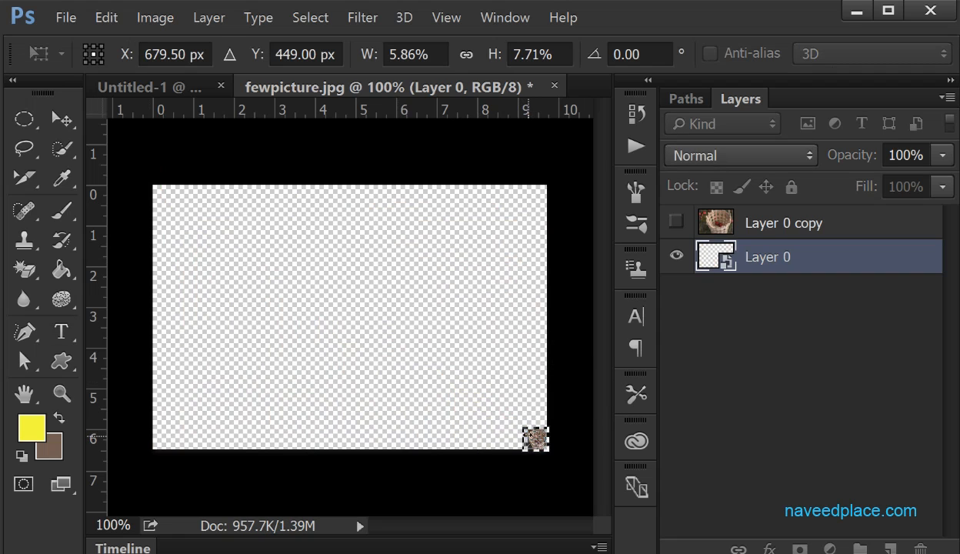
left_click_drag(523, 428, 152, 186)
key("t")
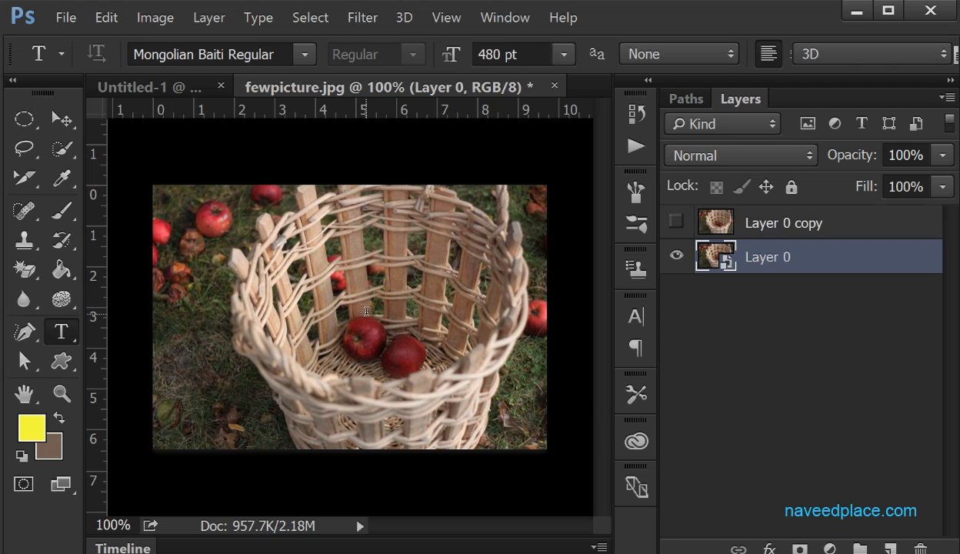
- Toggle the Layer 0 copy's visibility on and off to compare its image quality with the smart object
left_click(676, 222)
left_click(783, 222)
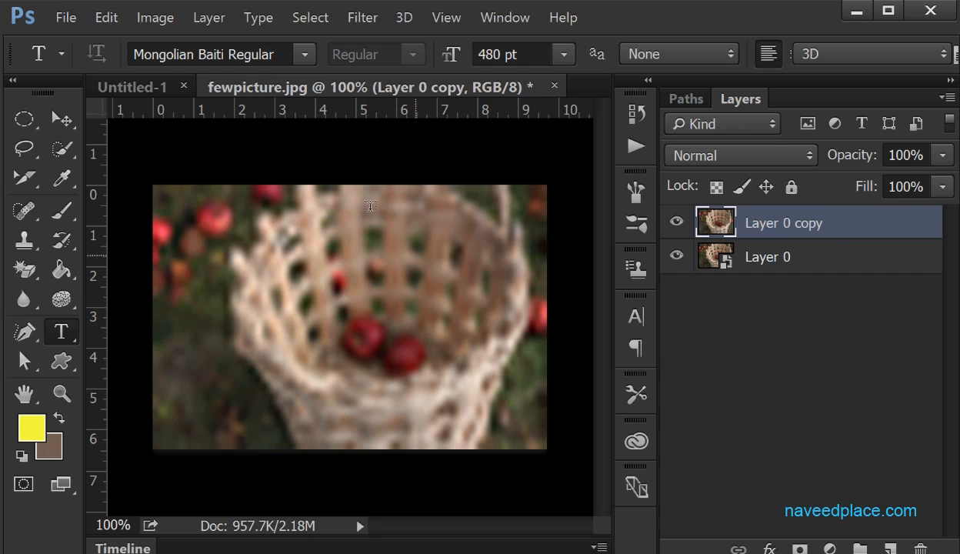
left_click(677, 222)
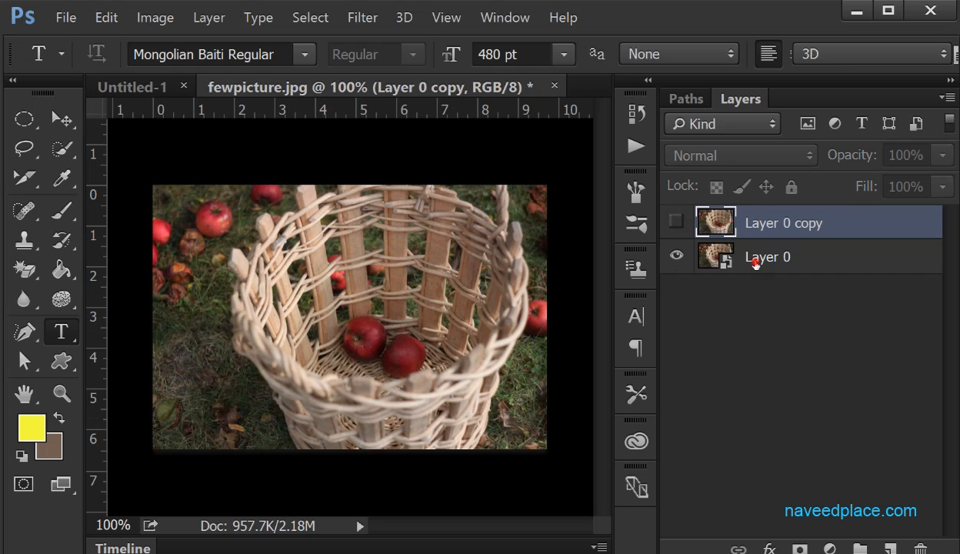
- Select the Layer 0 smart object and examine the smart object commands available for it
left_click(756, 262)
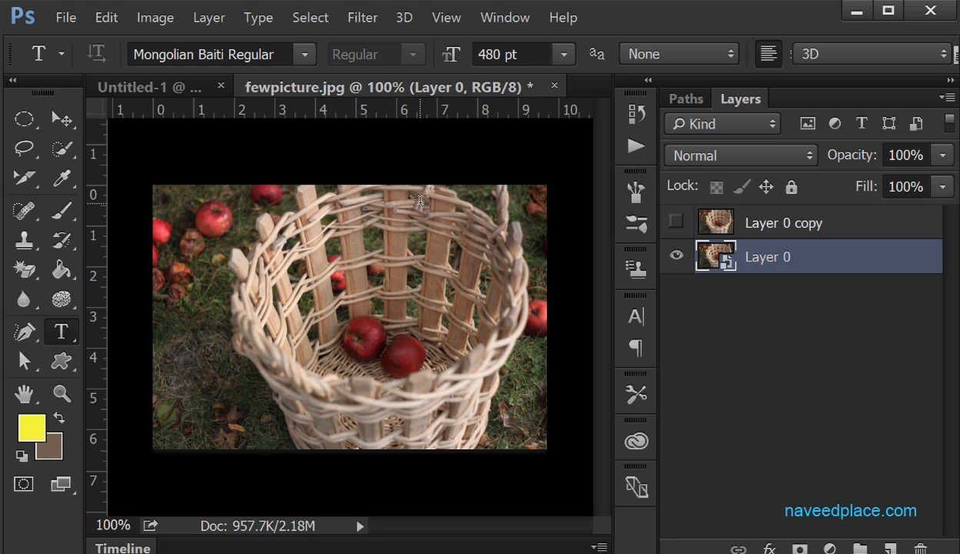
left_click(204, 18)
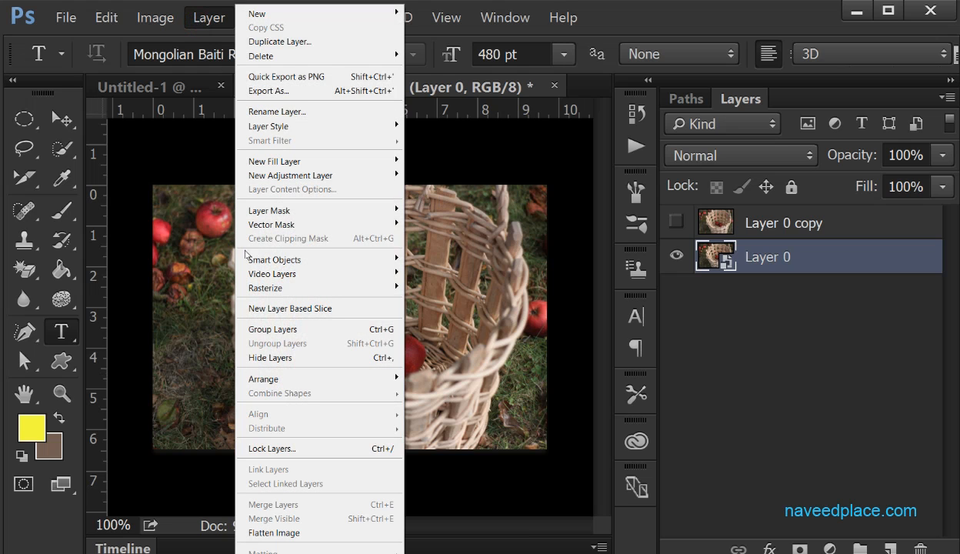
mouse_move(304, 259)
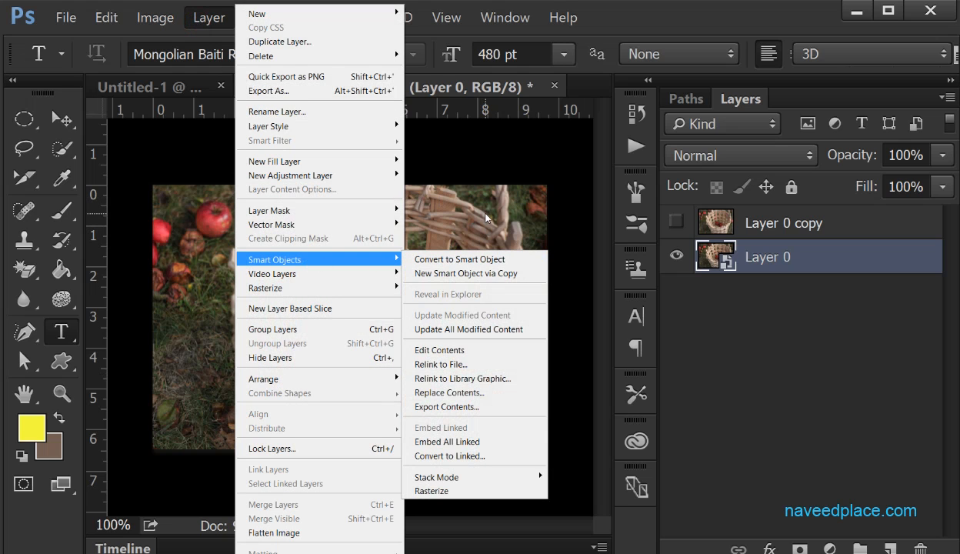
left_click(466, 160)
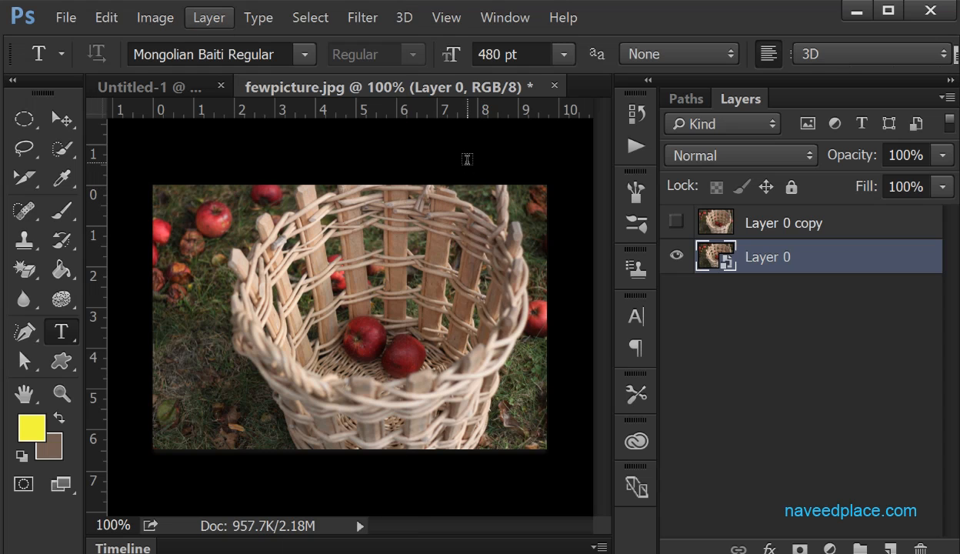
- Apply a Gaussian Blur with a 77.8-pixel radius to the Layer 0 smart object
left_click(350, 17)
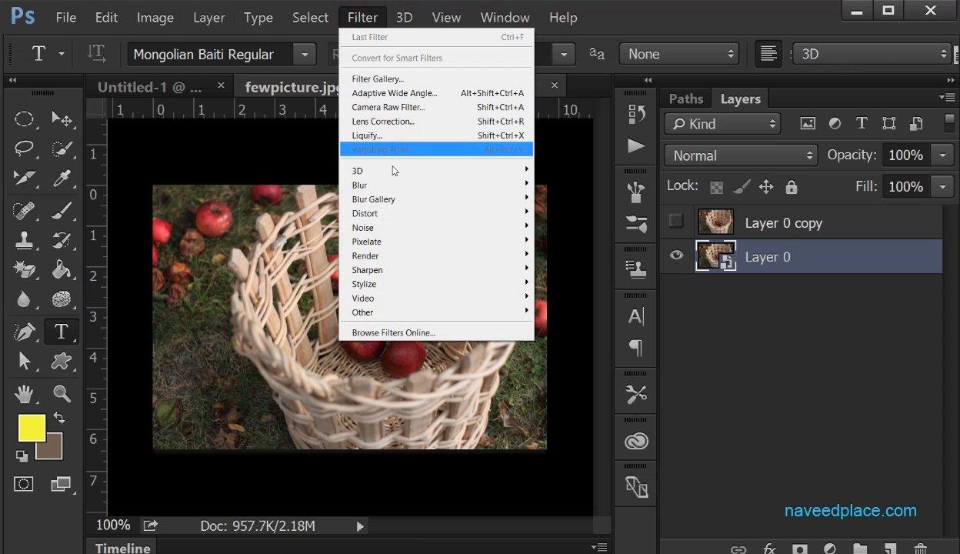
mouse_move(393, 188)
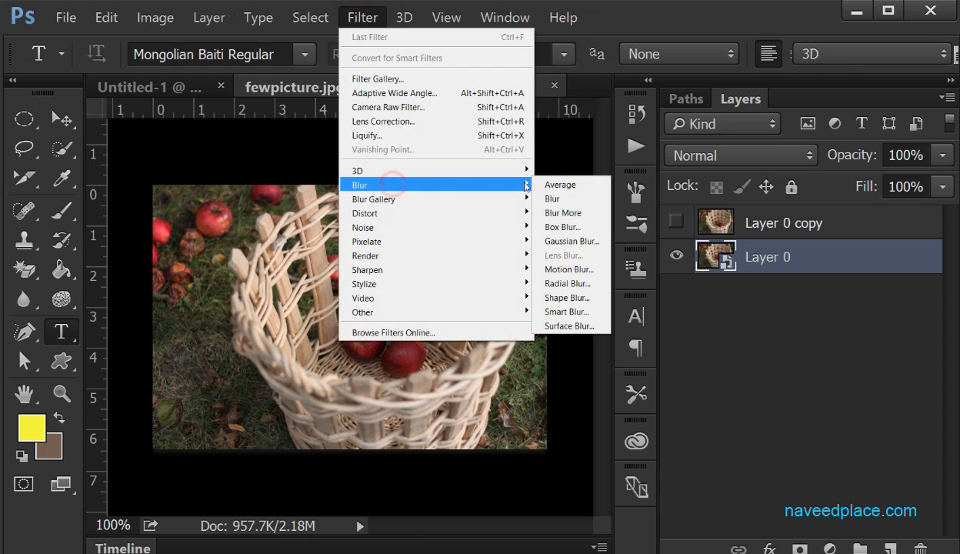
left_click(550, 234)
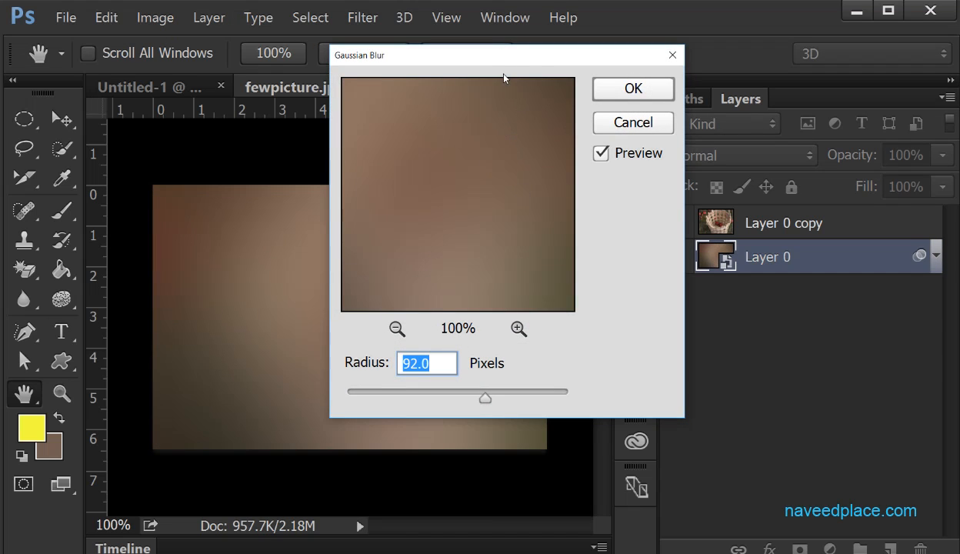
left_click_drag(537, 65, 367, 66)
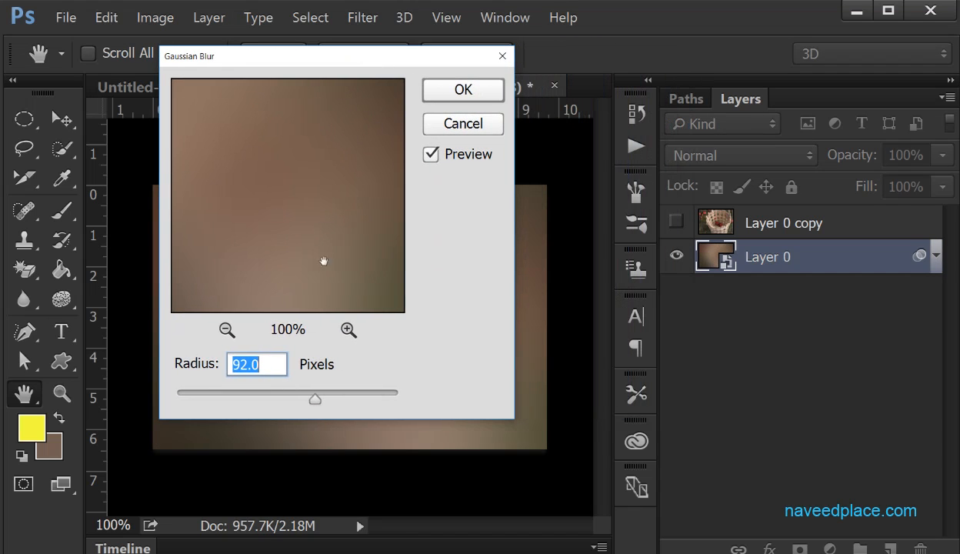
mouse_move(314, 399)
left_mouse_down()
mouse_move(340, 401)
mouse_move(310, 400)
left_mouse_up()
left_click(463, 91)
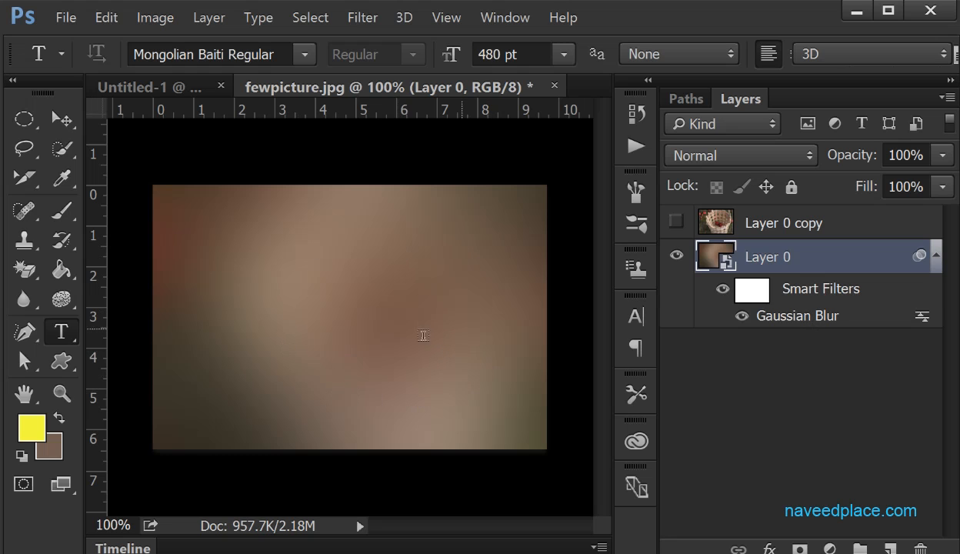
- Edit the Gaussian Blur smart filter on Layer 0 and set its radius to 5.1 pixels
double_click(786, 318)
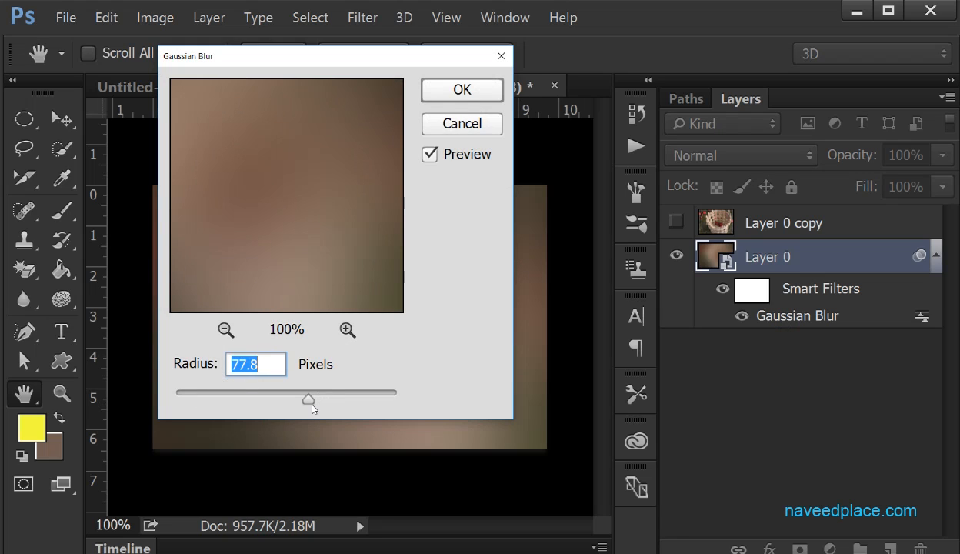
left_click_drag(311, 401, 236, 399)
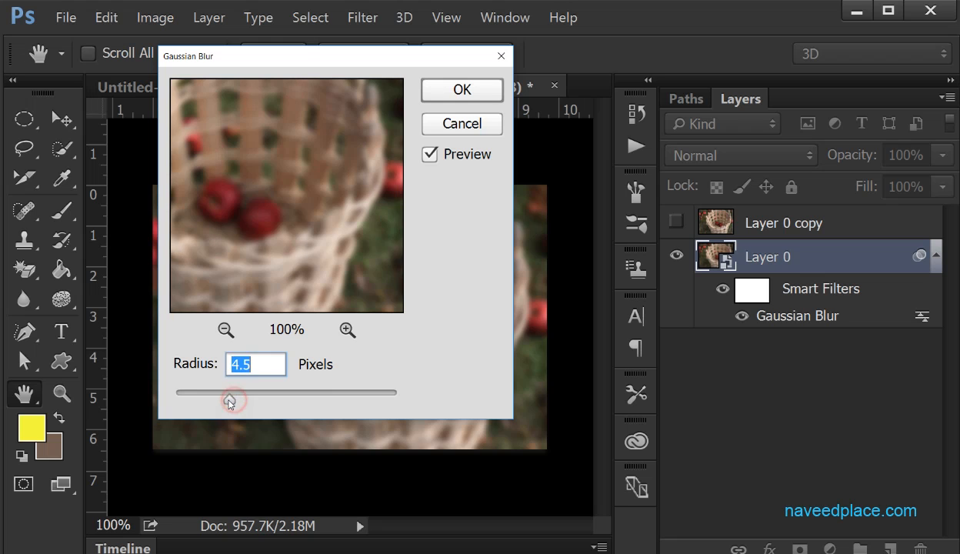
left_click(236, 399)
key("t")
left_click(462, 90)
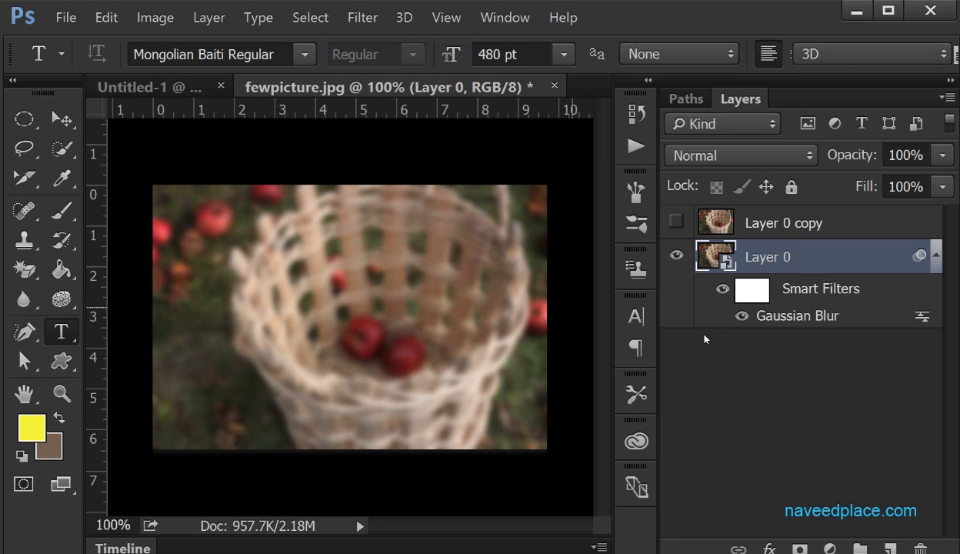
- Toggle Layer 0's Gaussian Blur and its whole smart filter group off and on, and collapse the filter list
left_click(743, 316)
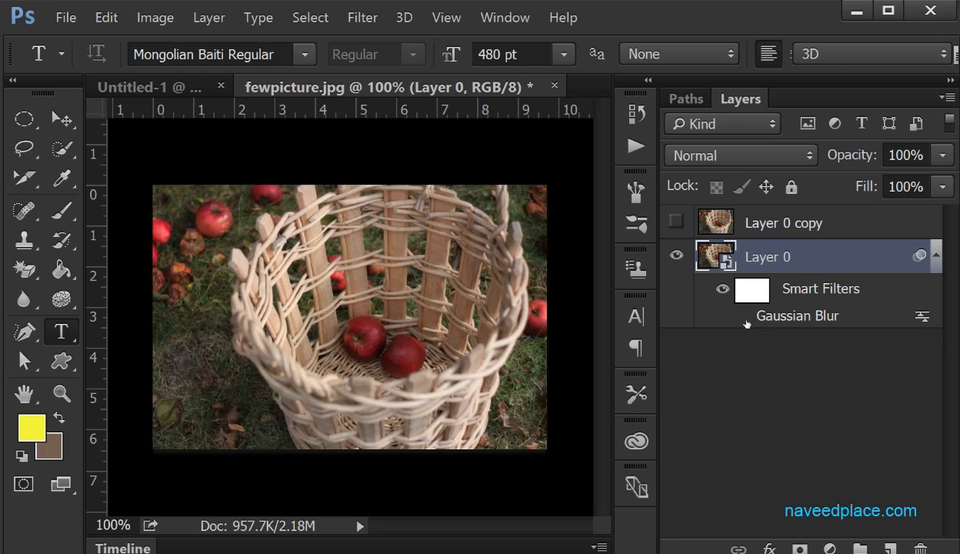
left_click(743, 316)
left_click(723, 289)
left_click(724, 289)
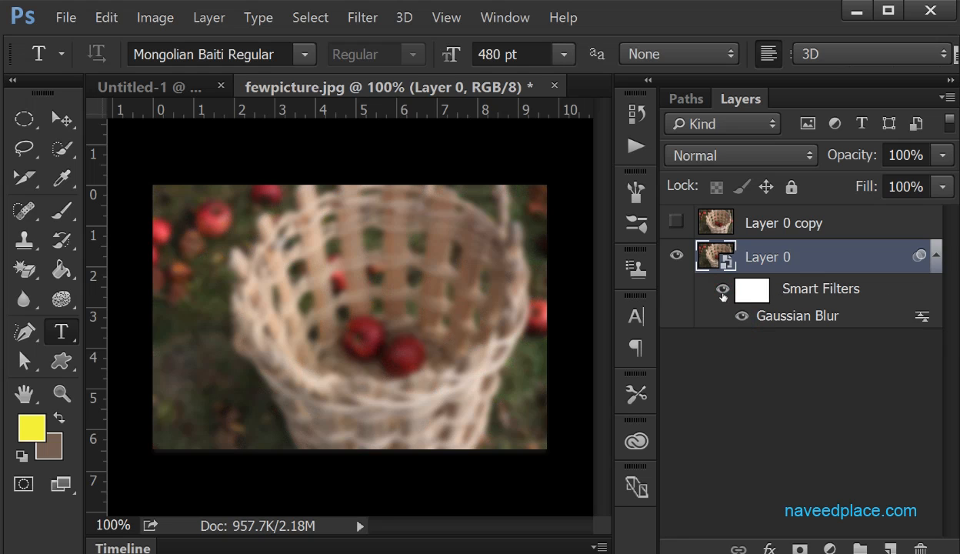
left_click(937, 256)
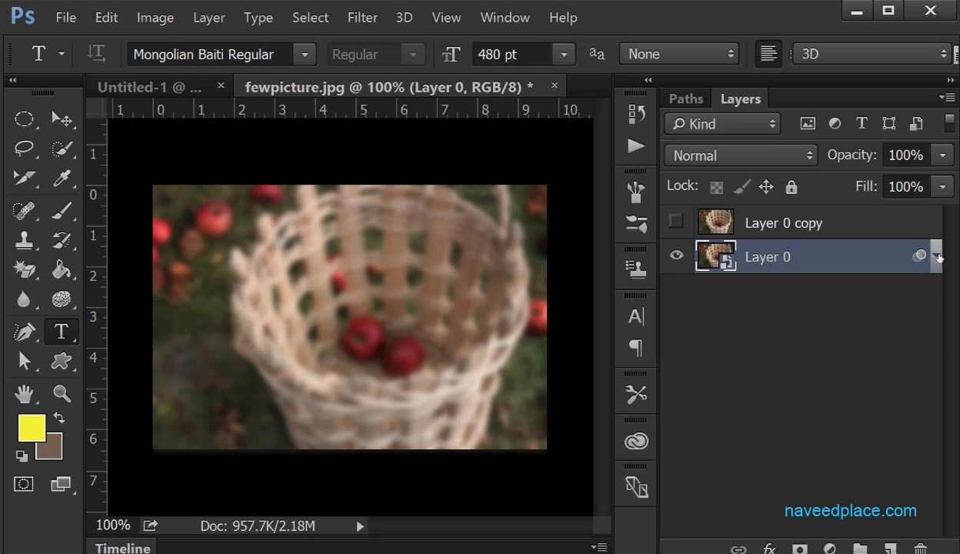
- Make Layer 0 copy visible and apply a Gaussian Blur with a 5.1-pixel radius to it
left_click(793, 223)
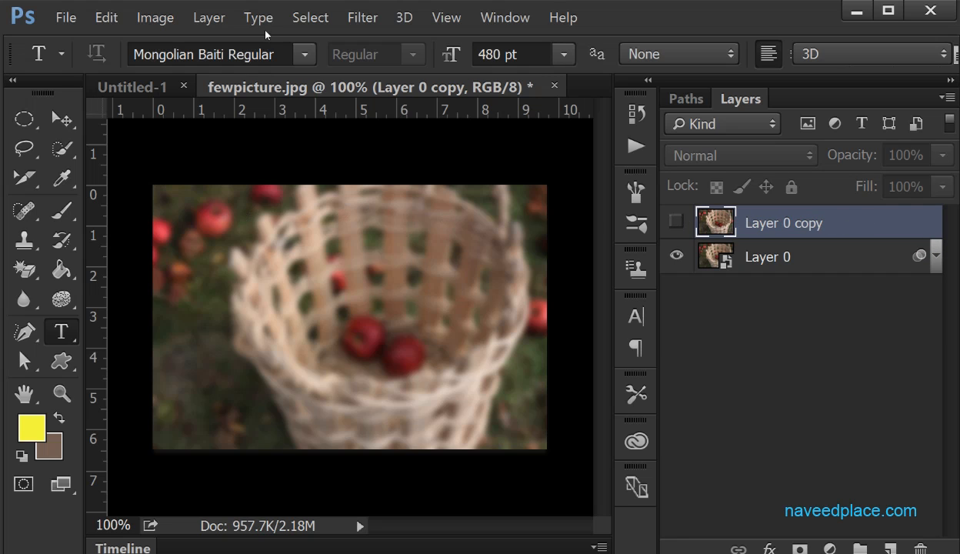
left_click(362, 18)
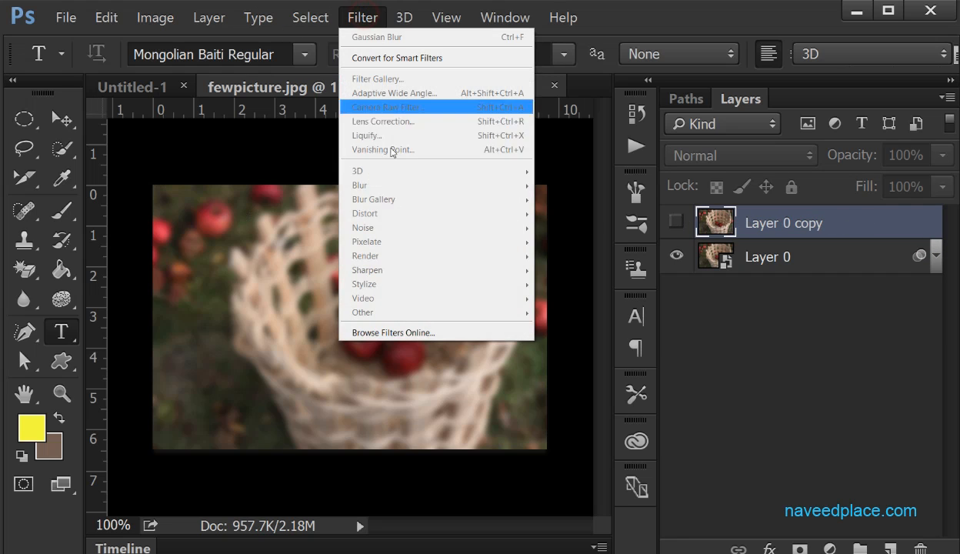
left_click(675, 221)
left_click(361, 18)
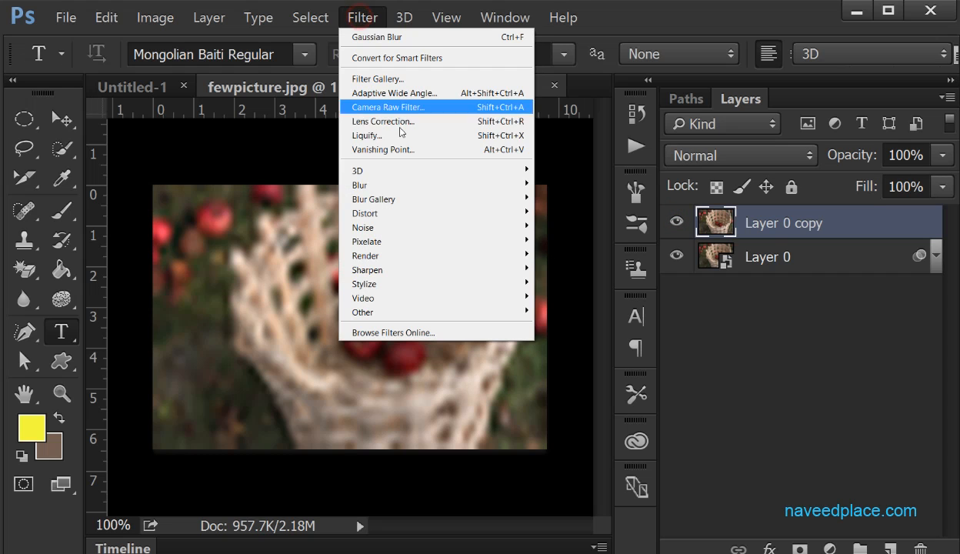
left_click(398, 186)
left_click(585, 241)
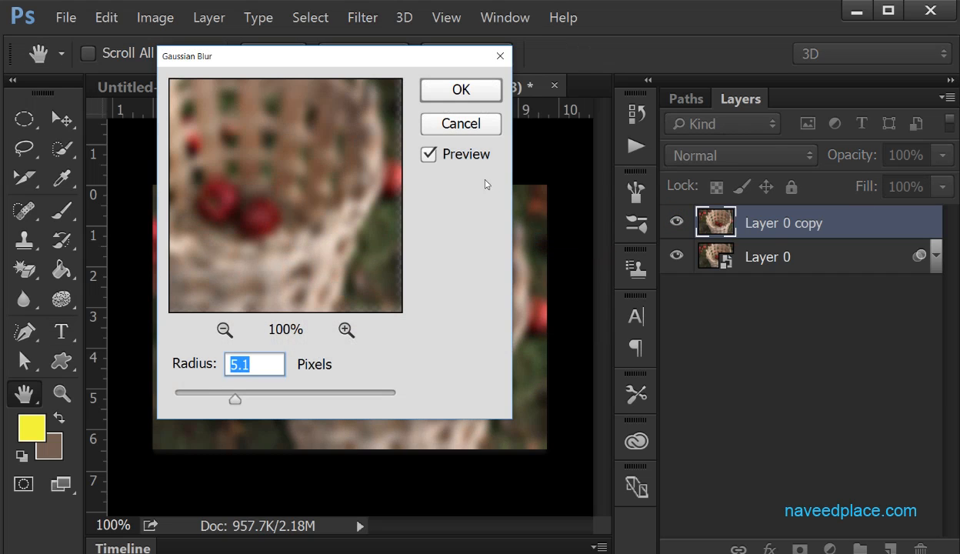
left_click(477, 99)
key("t")
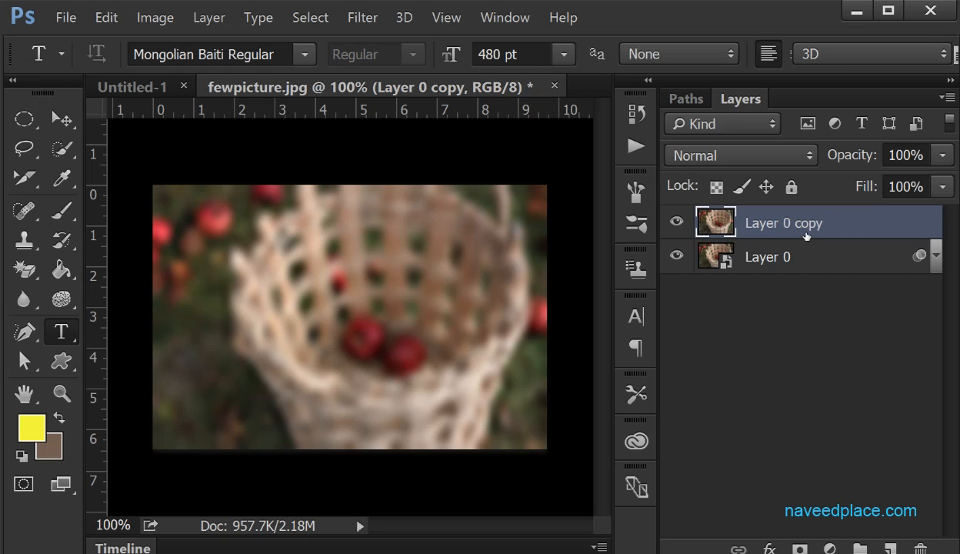
- Select the Layer 0 smart object, expand its smart filters and hide Layer 0 copy
left_click(747, 251)
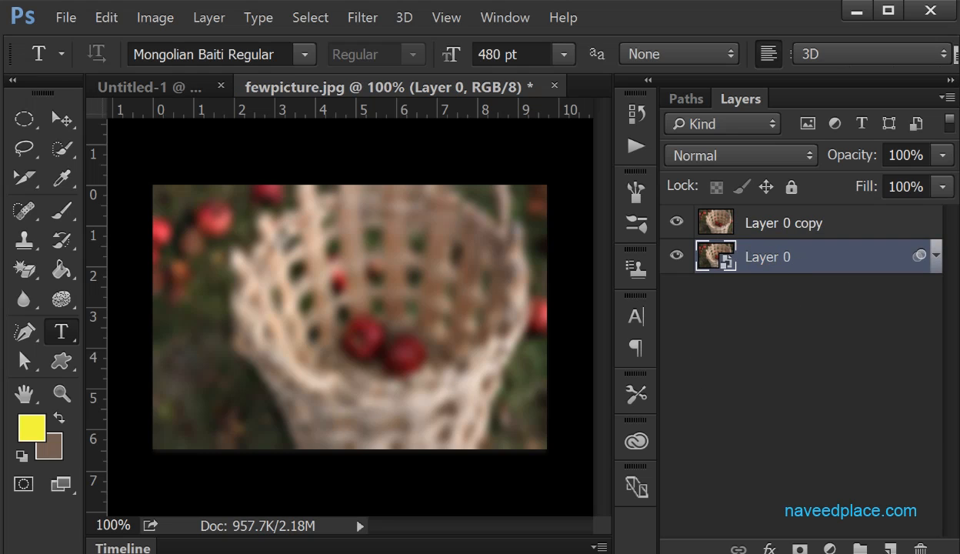
left_click(934, 245)
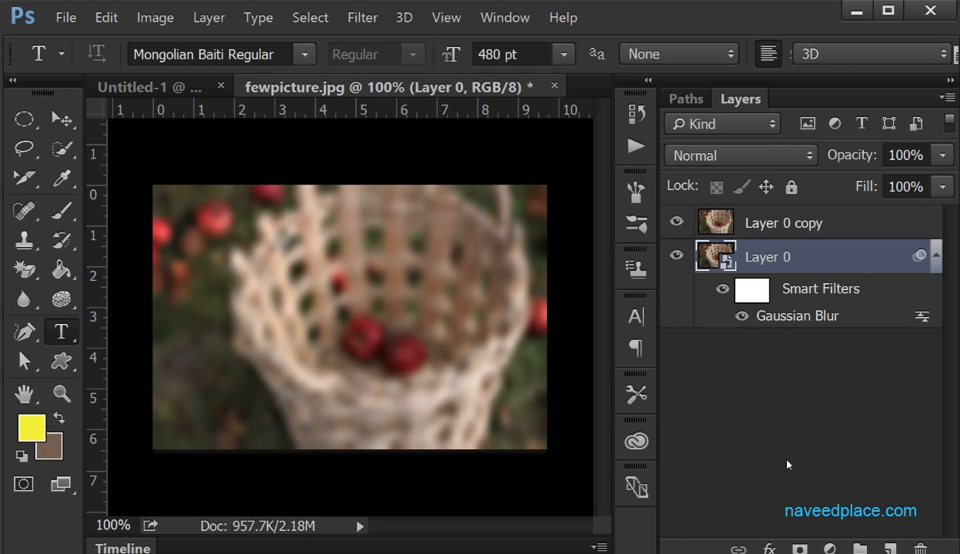
left_click(743, 316)
left_click(743, 316)
left_click(676, 223)
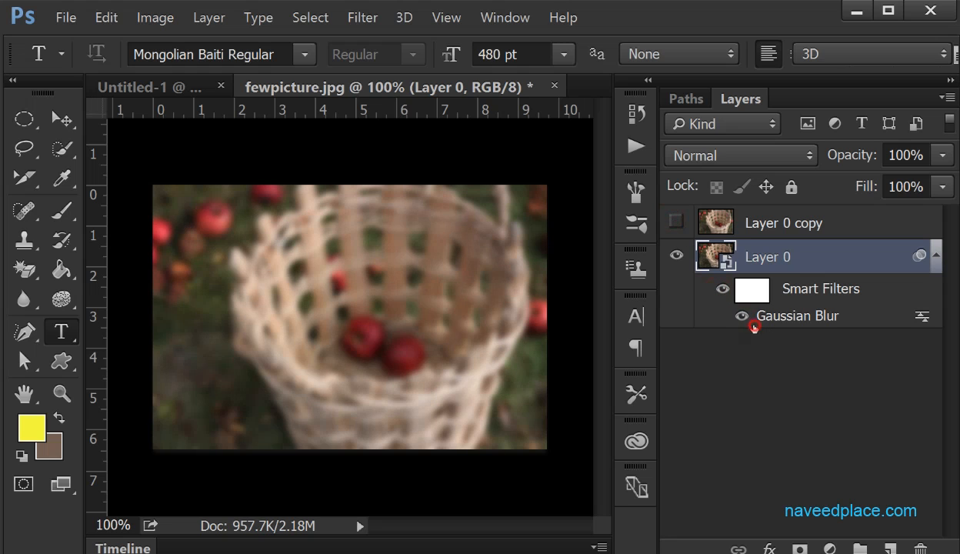
- Toggle Layer 0's Gaussian Blur smart filter off and on, and view its radius setting without changing it
left_click(743, 316)
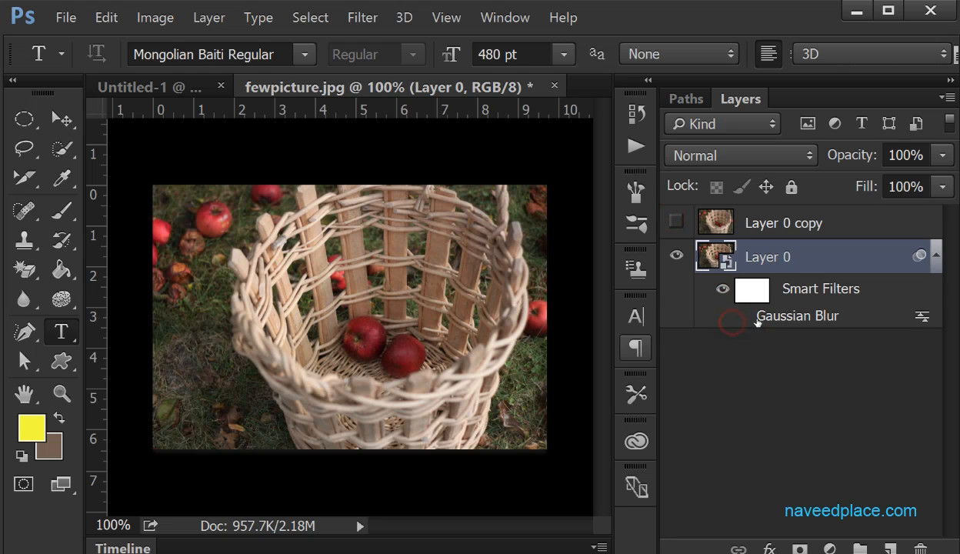
left_click(740, 316)
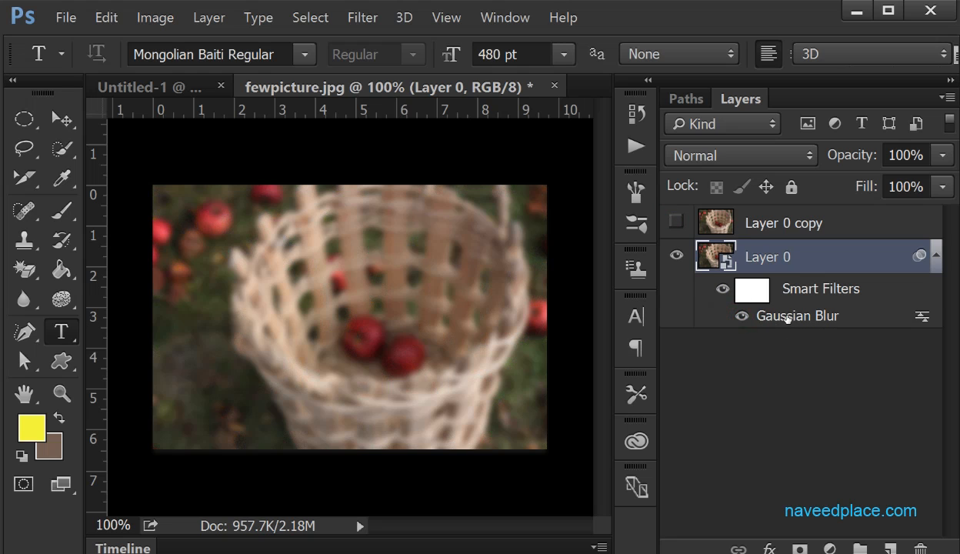
double_click(788, 319)
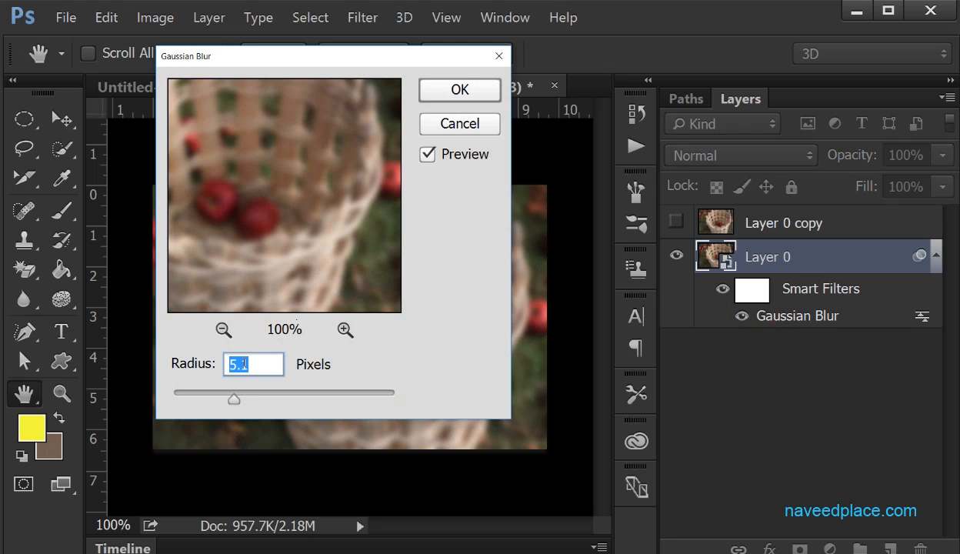
left_click(499, 56)
key("t")
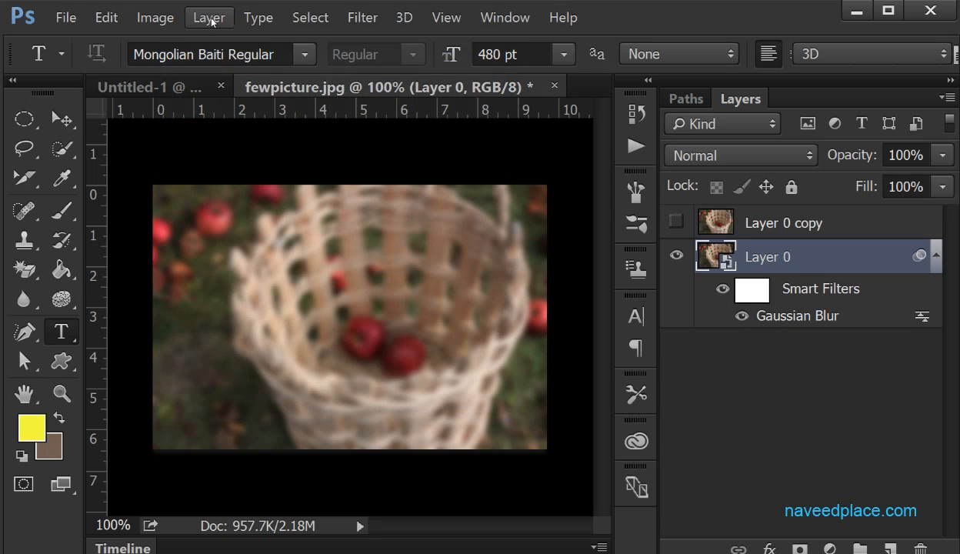
- Disable the smart filters on Layer 0 and re-enable them
left_click(211, 18)
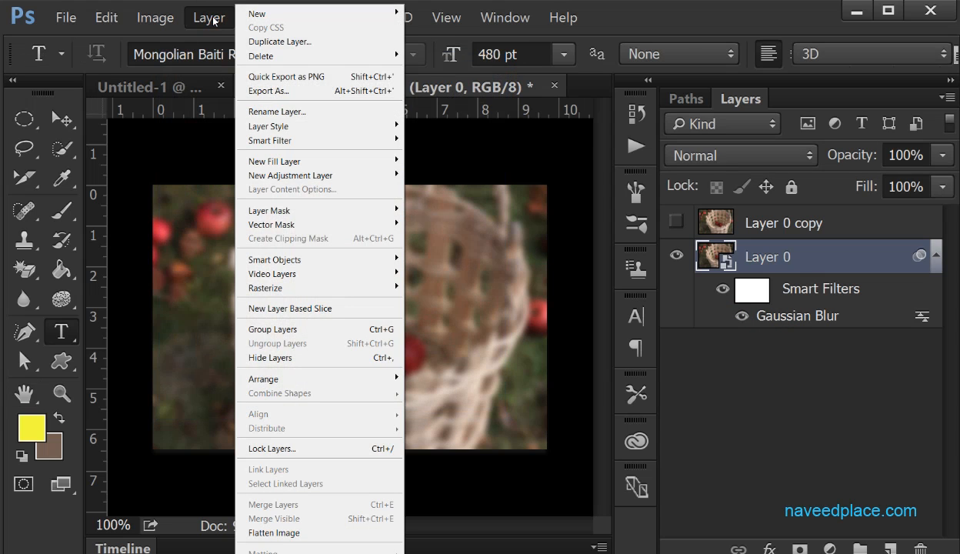
mouse_move(245, 142)
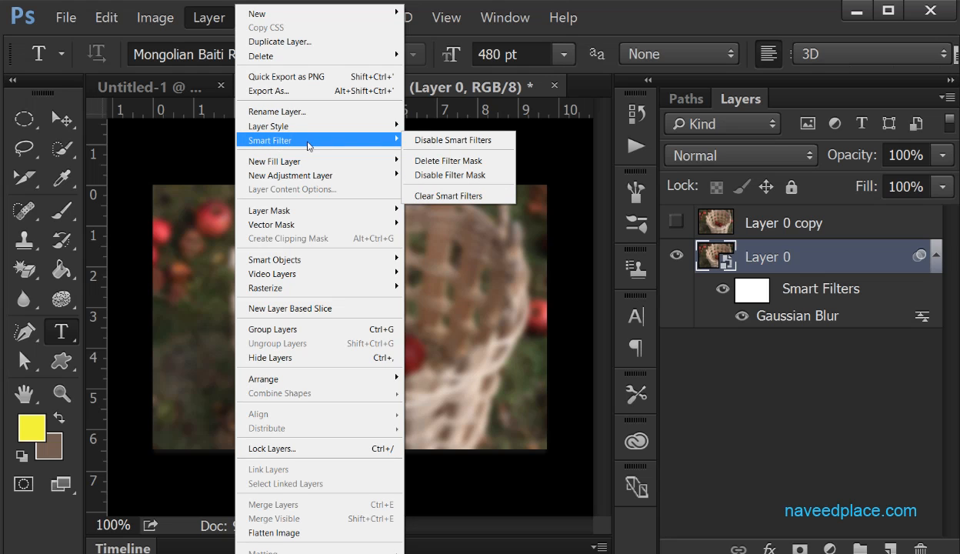
mouse_move(287, 261)
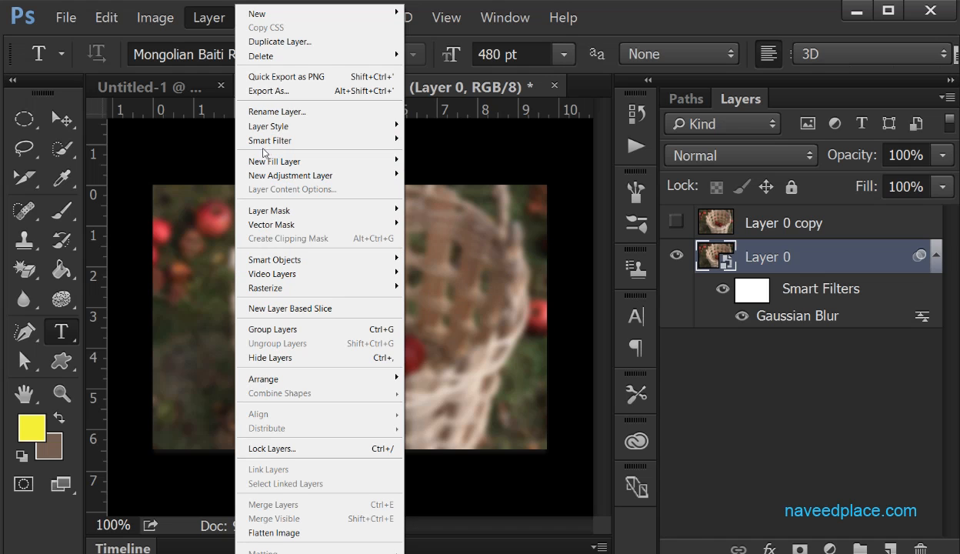
mouse_move(284, 140)
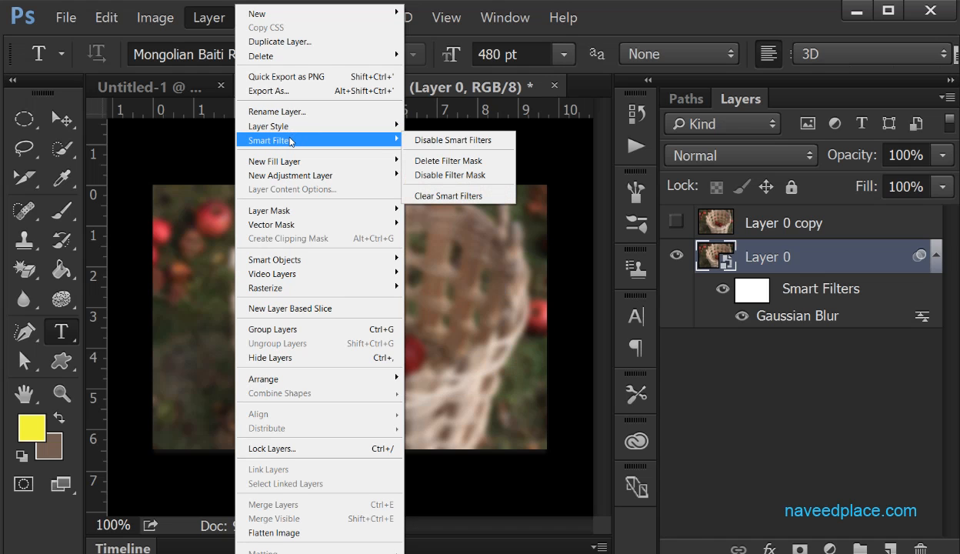
left_click(473, 141)
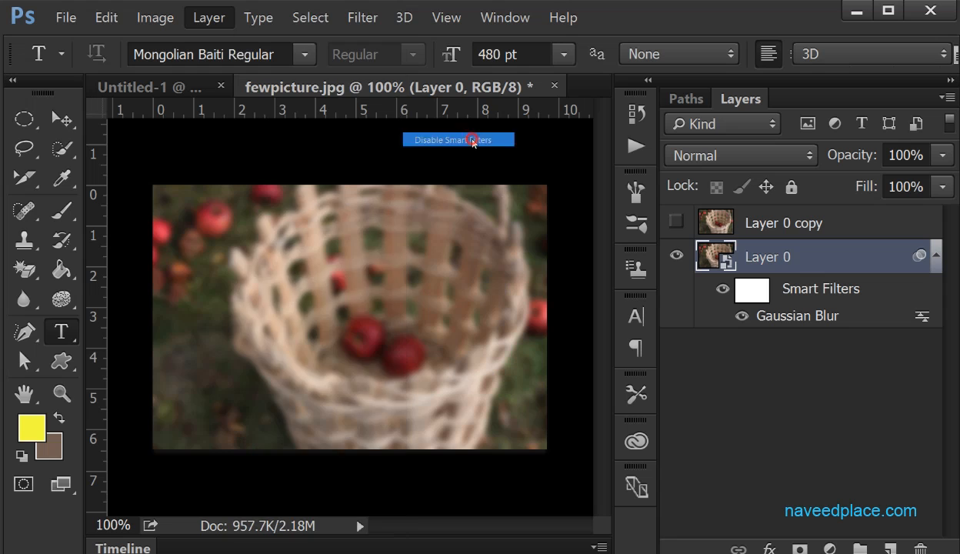
left_click(723, 289)
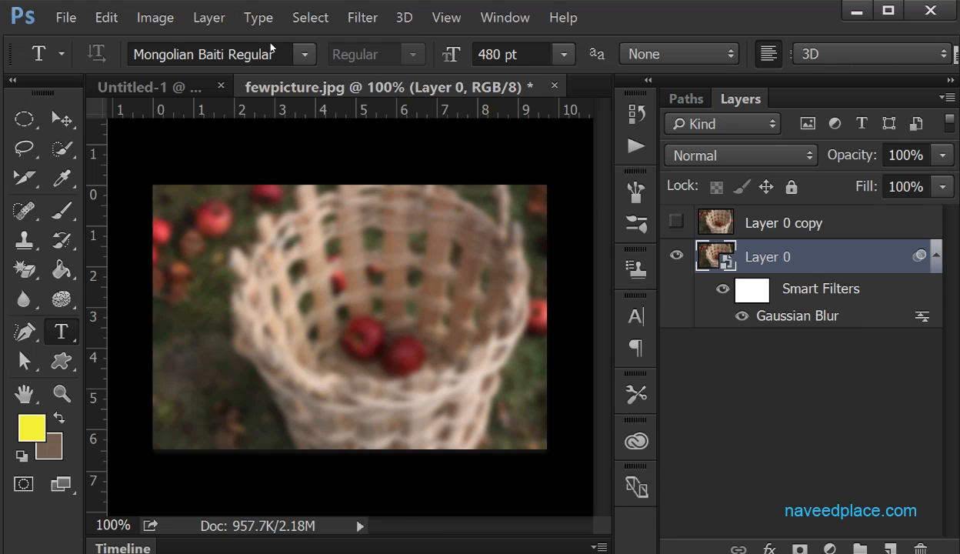
- Clear all smart filters from Layer 0 and undo the clearing
left_click(209, 17)
mouse_move(290, 140)
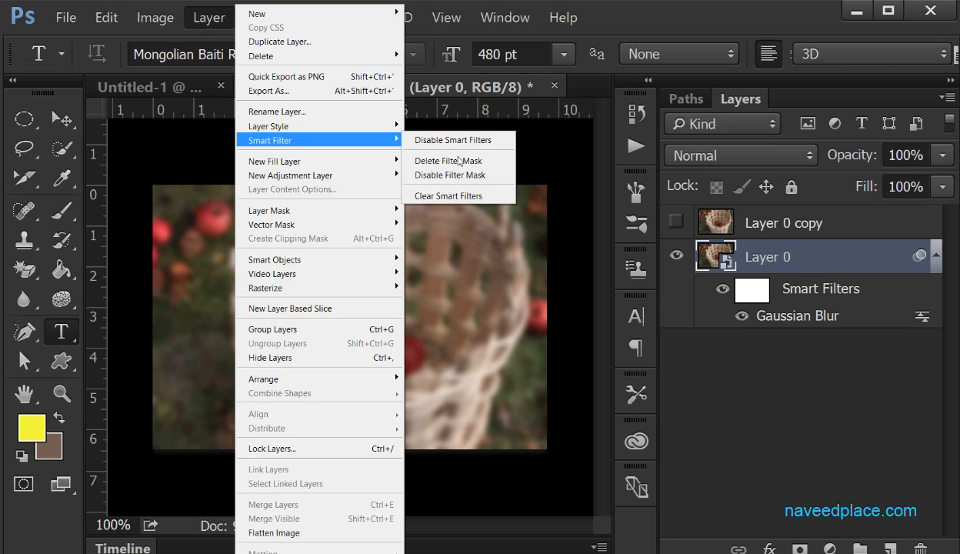
left_click(459, 198)
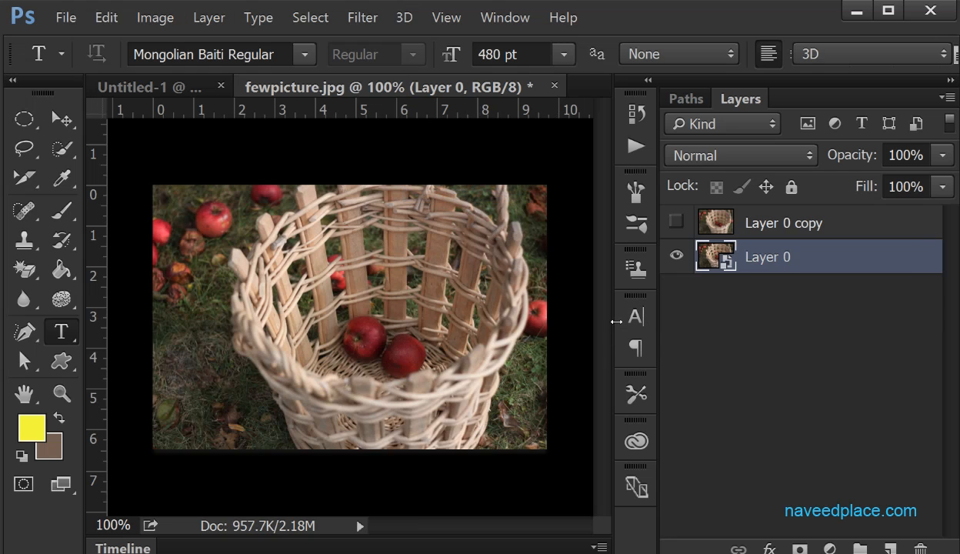
key("ctrl+z")
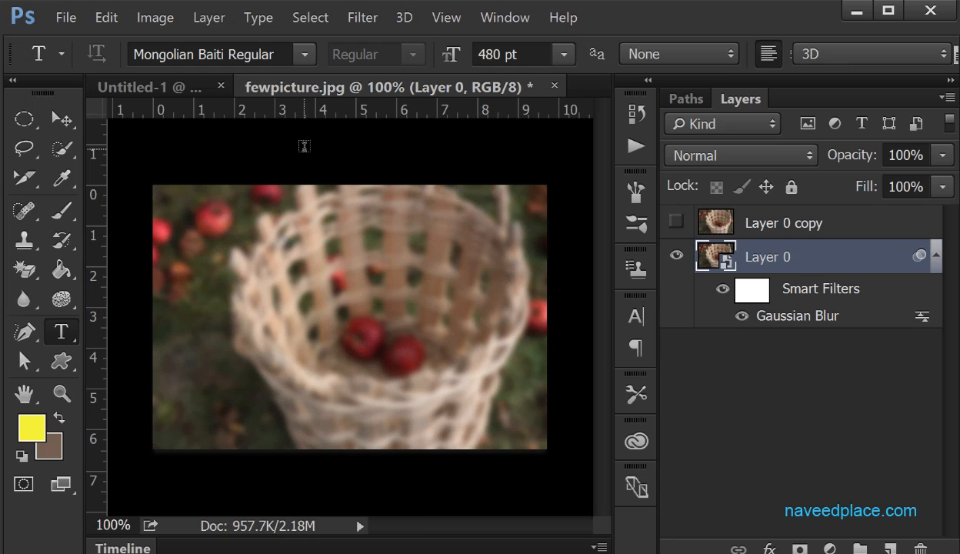
left_click(217, 22)
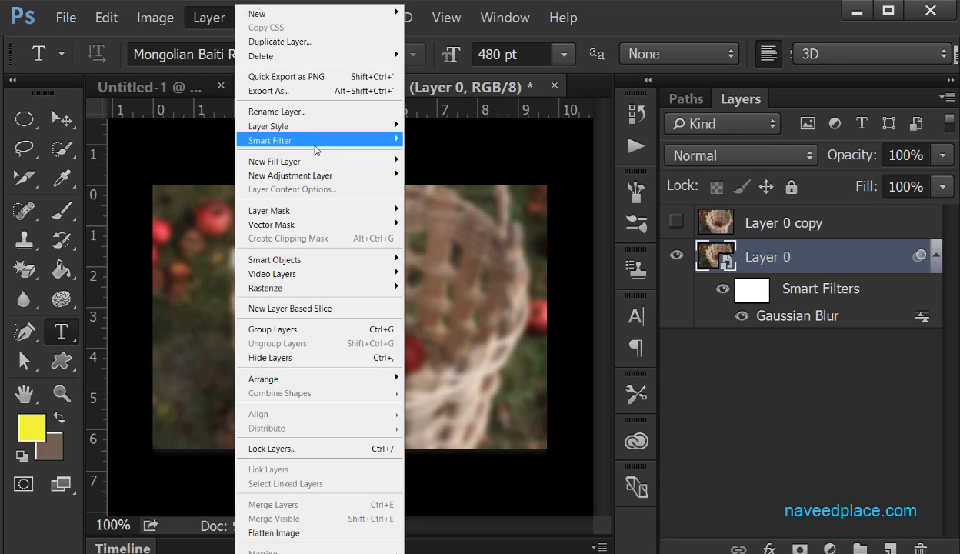
mouse_move(315, 150)
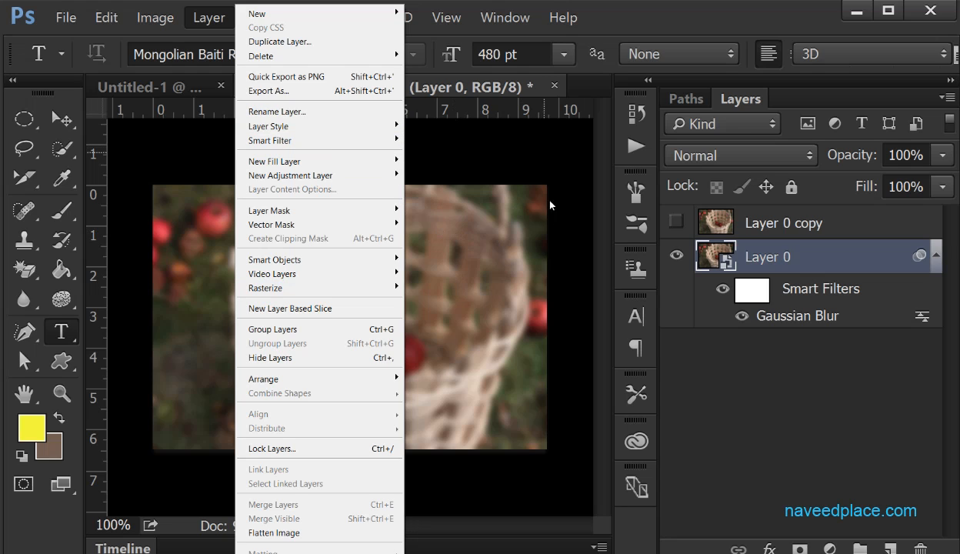
left_click(471, 154)
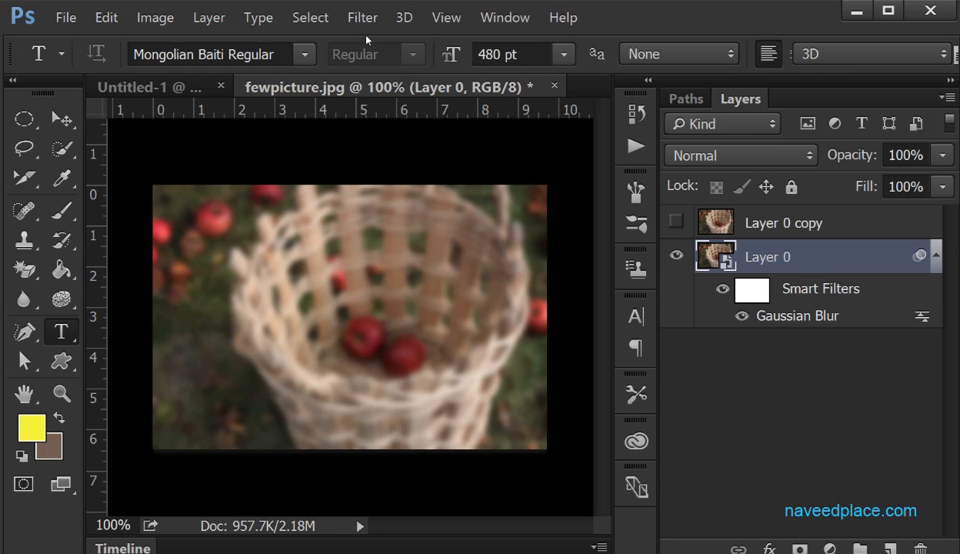